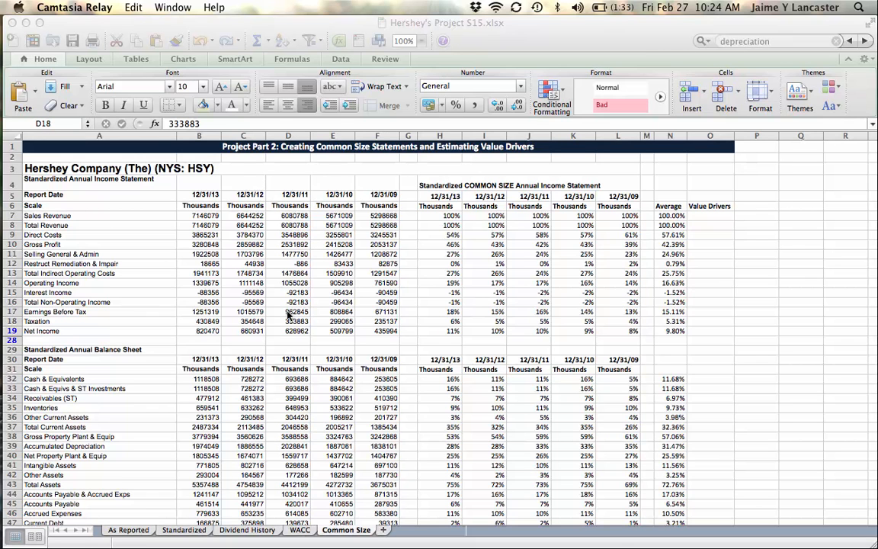
Step: Review the standardized income statement labels on the Common Size sheet line by line, from Sales Revenue down to Net Income
{"action": "left_click", "coordinate": [42, 216]}
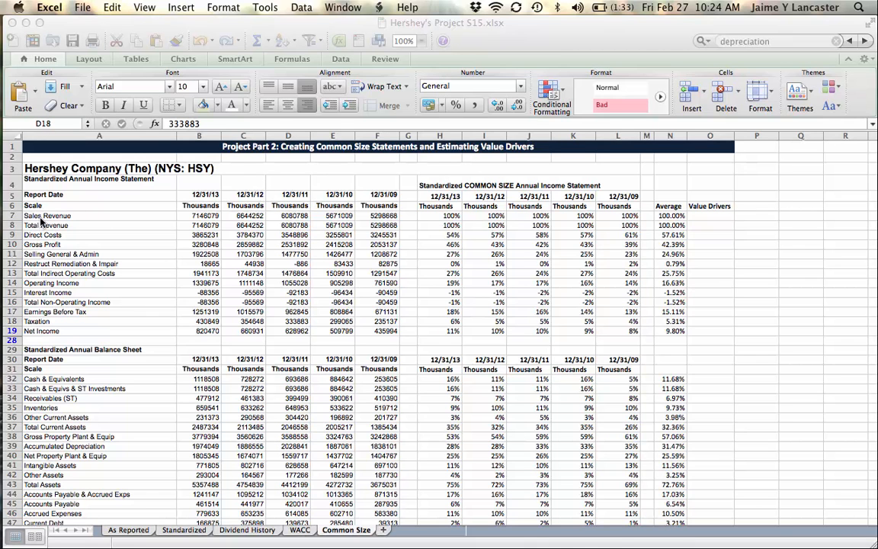
{"action": "left_click", "coordinate": [44, 227]}
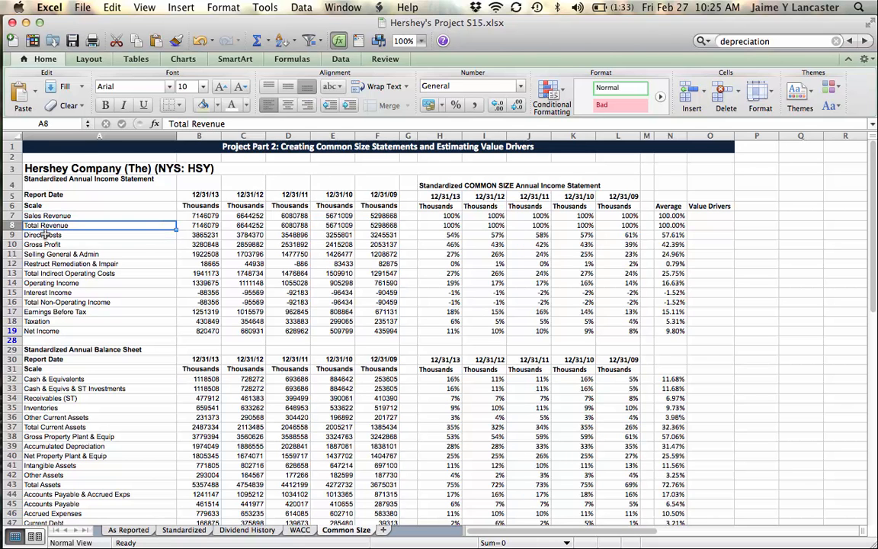
{"action": "left_click", "coordinate": [43, 235]}
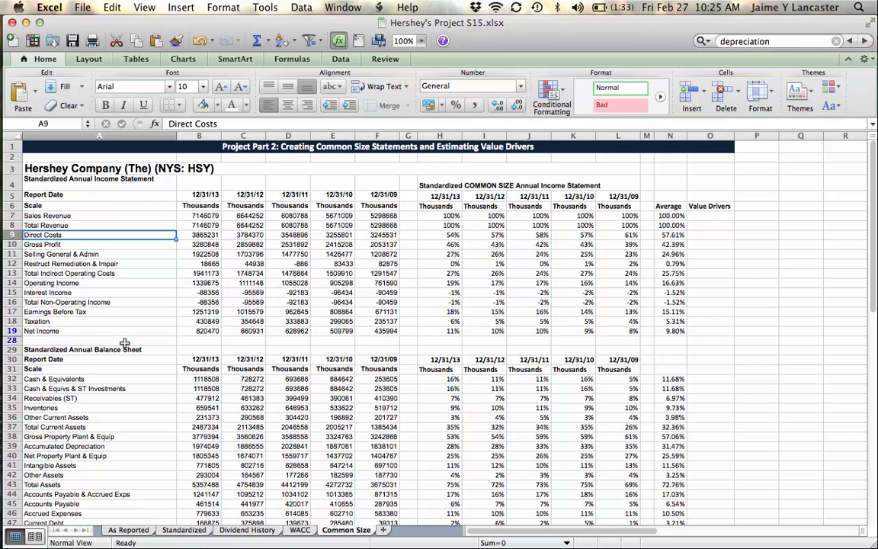
{"action": "key", "text": "Down"}
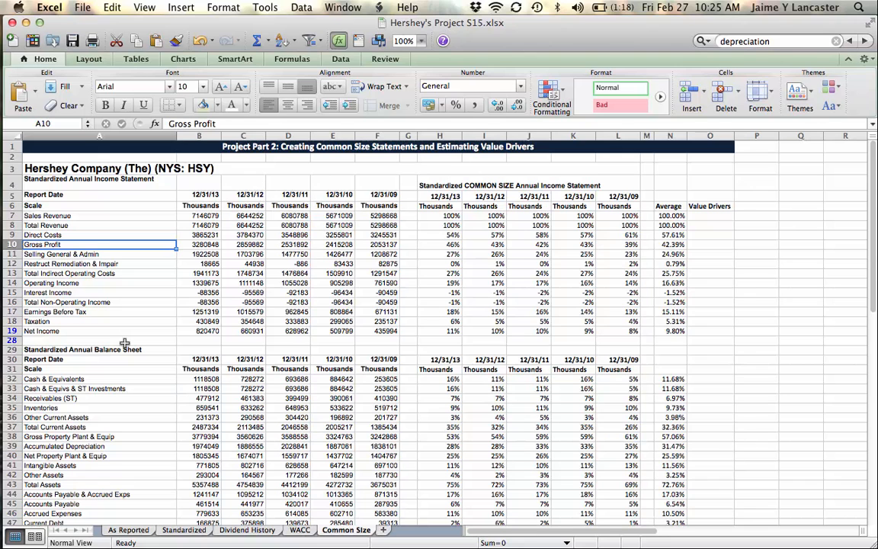
{"action": "key", "text": "Down"}
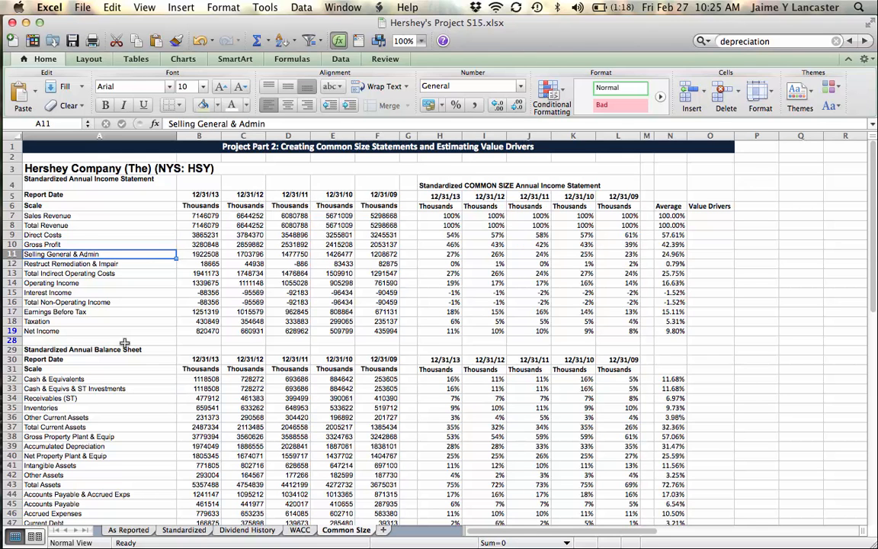
{"action": "key", "text": "Down"}
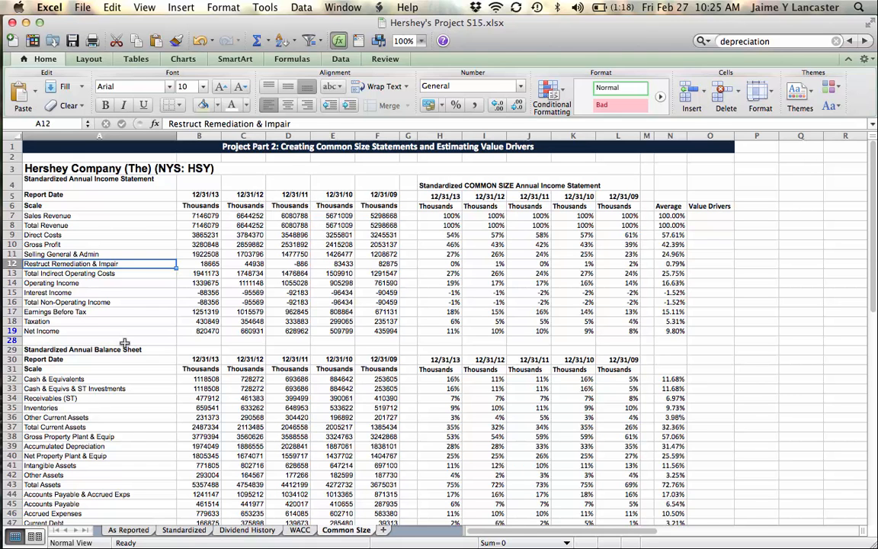
{"action": "key", "text": "Down"}
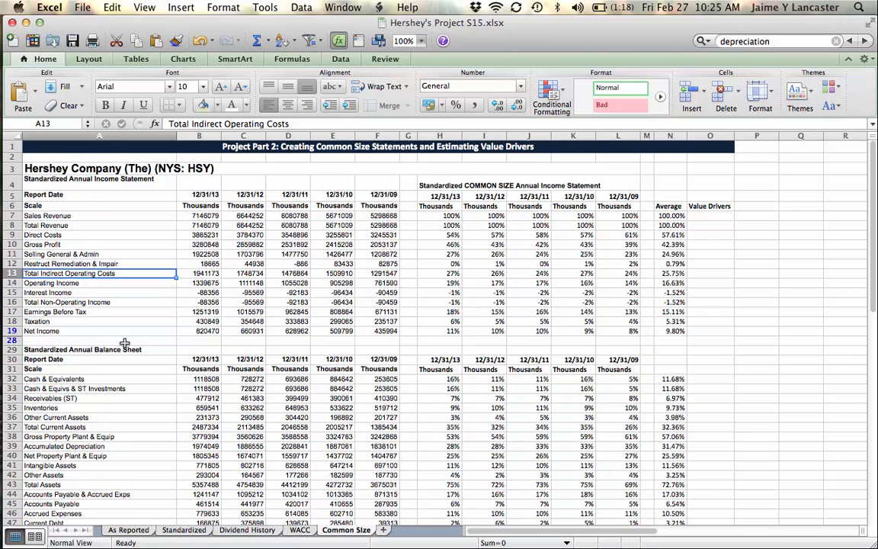
{"action": "key", "text": "Down"}
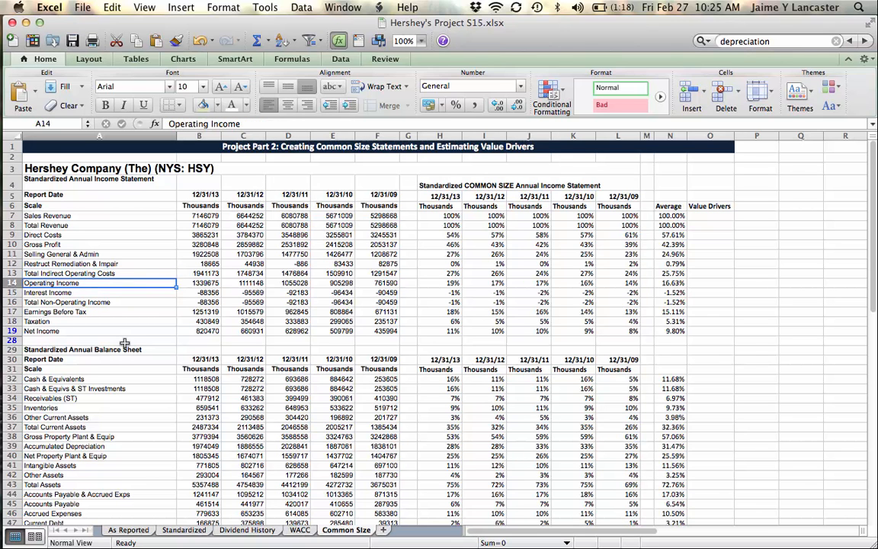
{"action": "key", "text": "Down"}
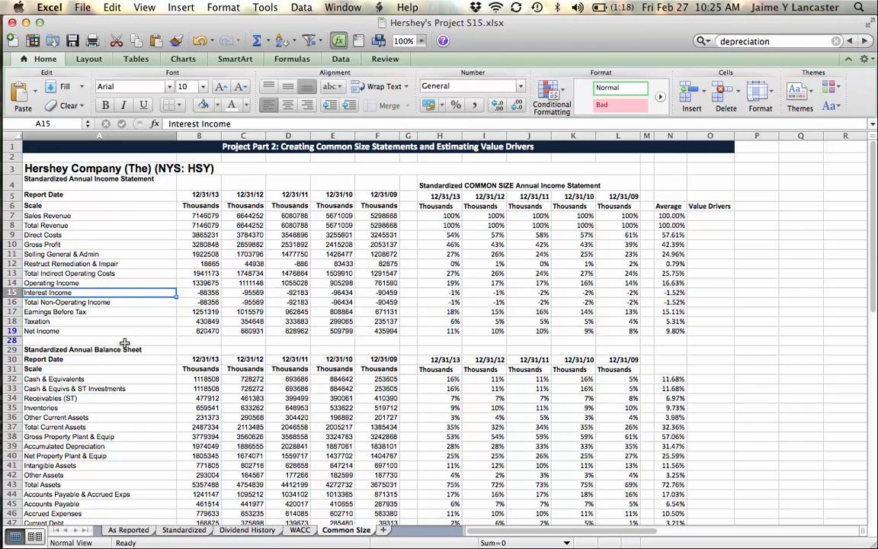
{"action": "key", "text": "Down"}
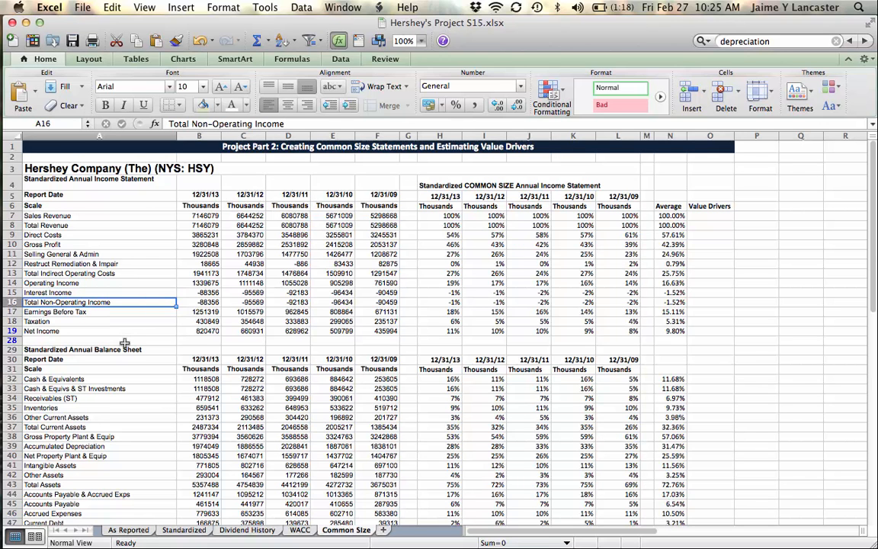
{"action": "key", "text": "Down"}
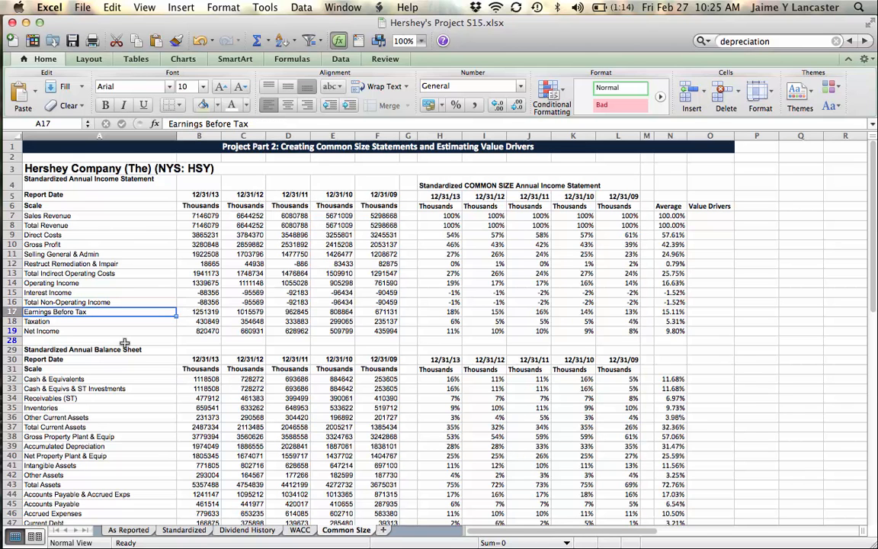
{"action": "key", "text": "Down"}
{"action": "key", "text": "Down"}
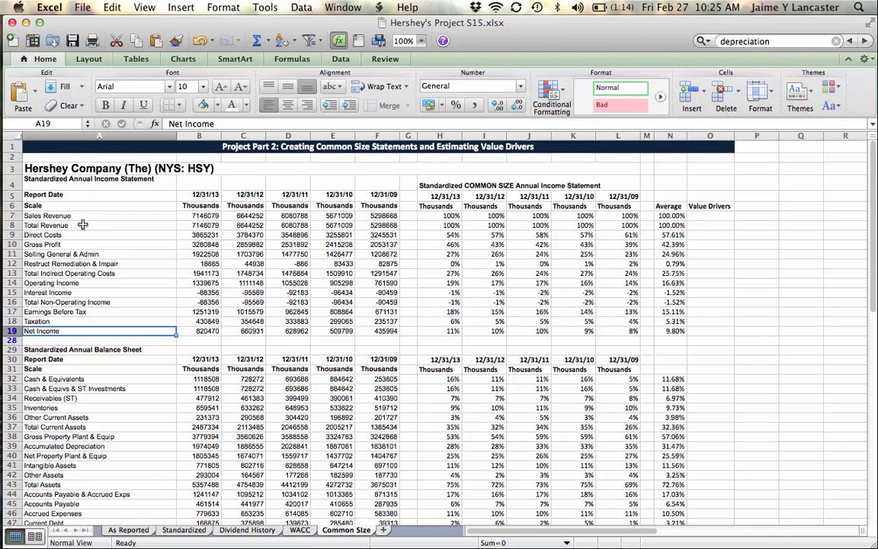
Step: Examine the Earnings Before Tax, Taxation and Sales Revenue lines, and the Direct Costs row across to its Average column
{"action": "left_click", "coordinate": [69, 311]}
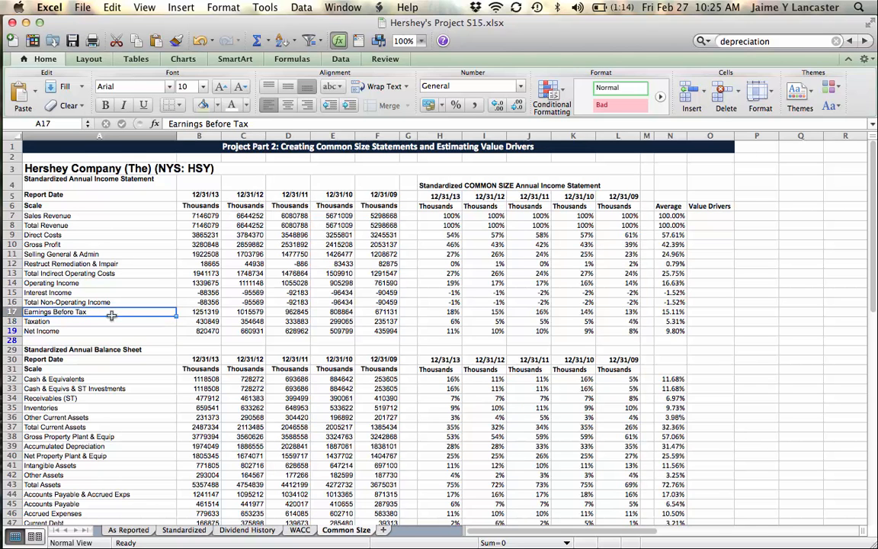
{"action": "left_click", "coordinate": [125, 322]}
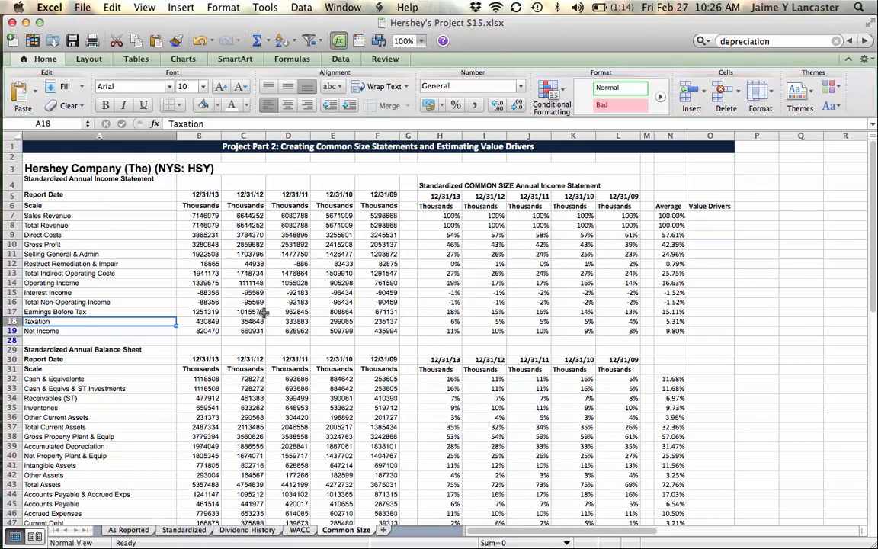
{"action": "left_click", "coordinate": [104, 219]}
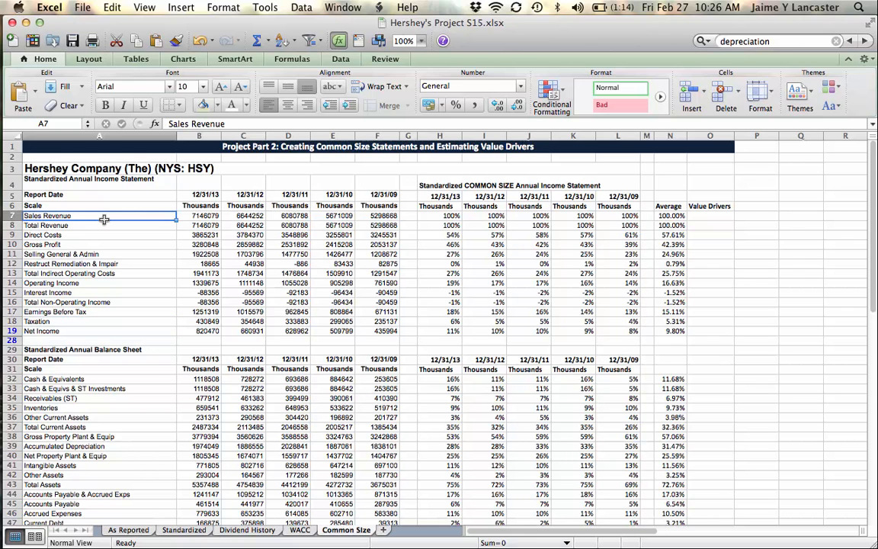
{"action": "left_click", "coordinate": [48, 235]}
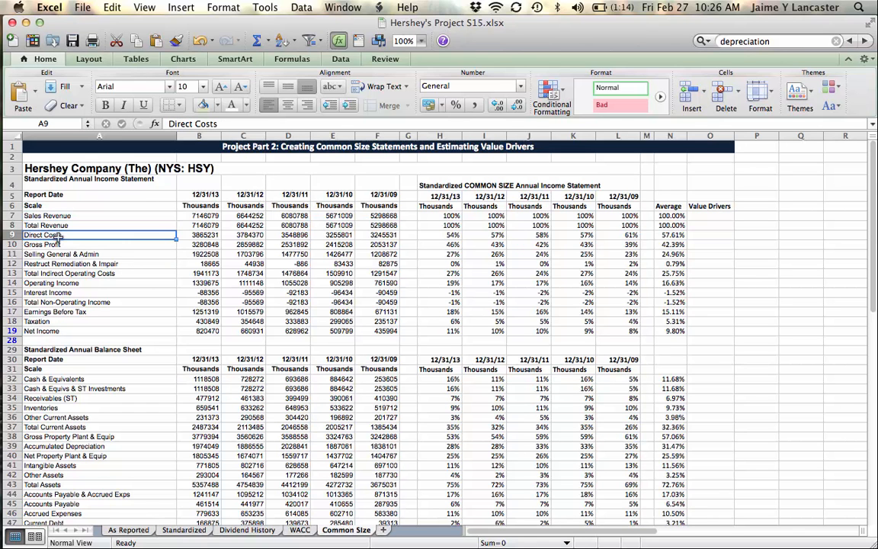
{"action": "left_click_drag", "start_coordinate": [47, 235], "coordinate": [678, 235]}
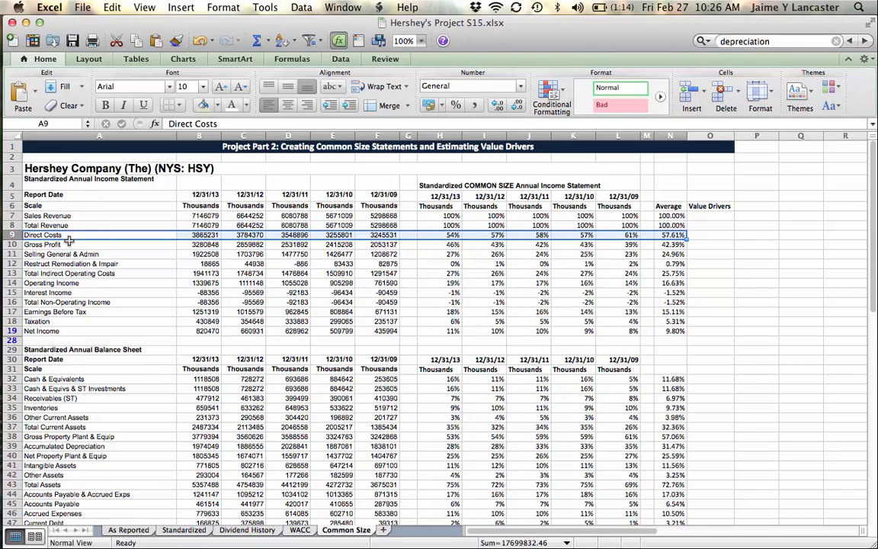
{"action": "key", "text": "Right"}
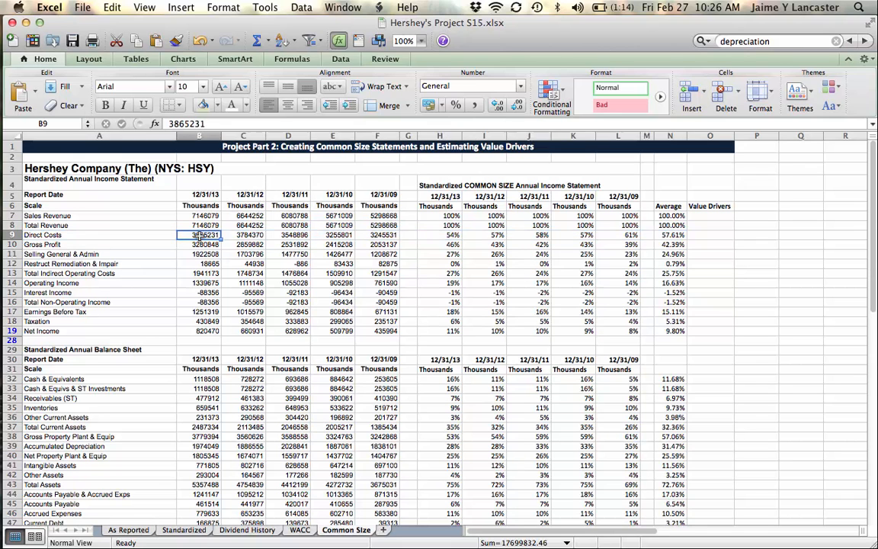
Step: Insert two blank rows above Gross Profit in the income statement, directly below Direct Costs
{"action": "left_click", "coordinate": [13, 244]}
{"action": "left_click_drag", "start_coordinate": [12, 244], "coordinate": [13, 254]}
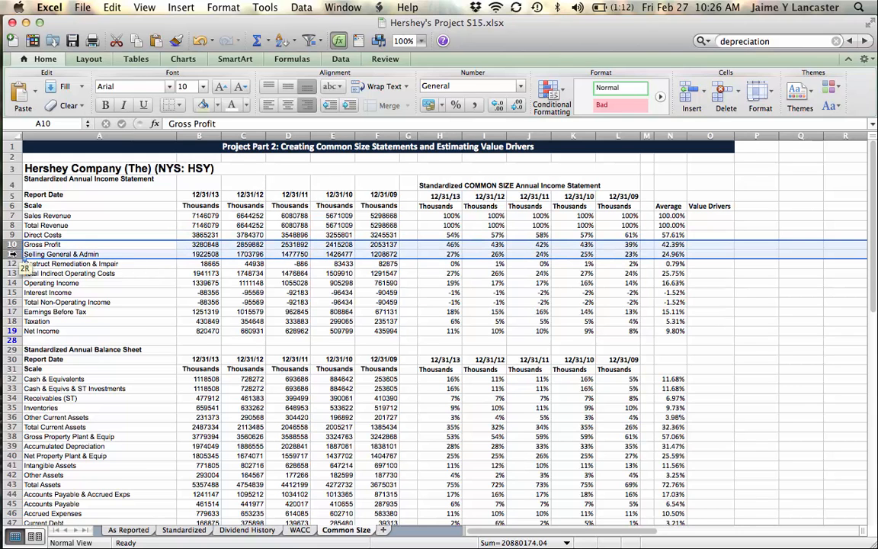
{"action": "right_click", "coordinate": [12, 254]}
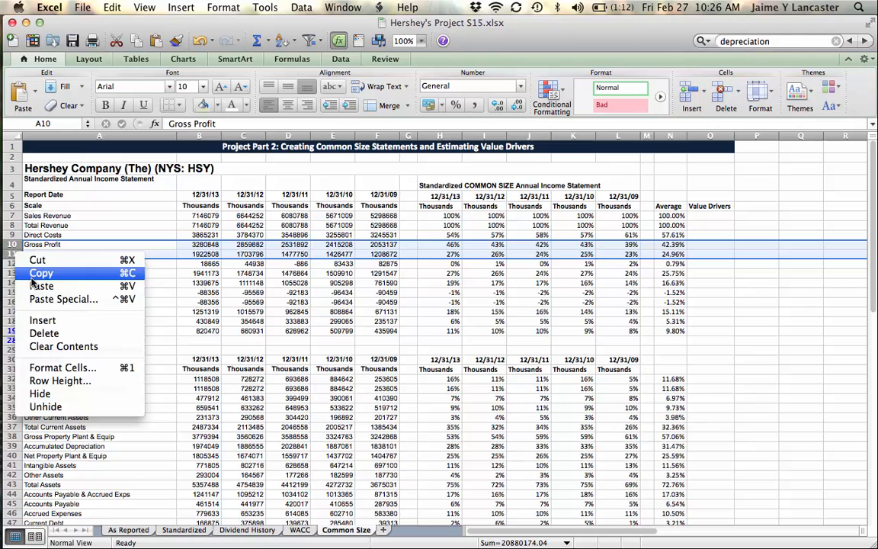
{"action": "left_click", "coordinate": [41, 318]}
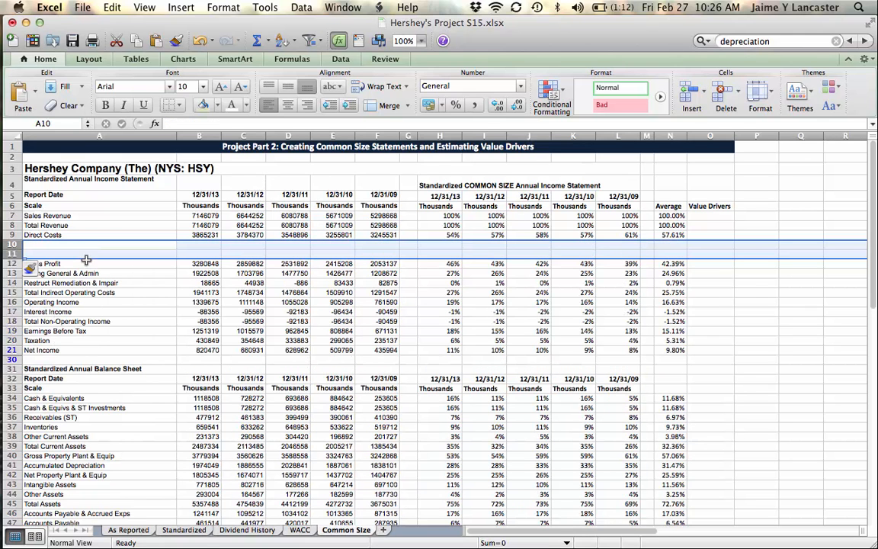
Step: Label the first blank row below Direct Costs, cell A10, as "Depreciation Expense"
{"action": "left_click", "coordinate": [90, 242]}
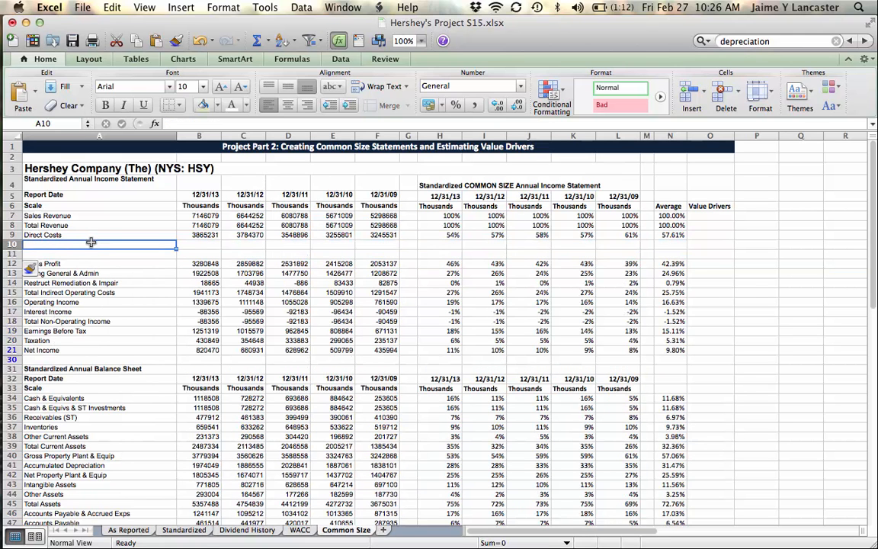
{"action": "type", "text": "Dep"}
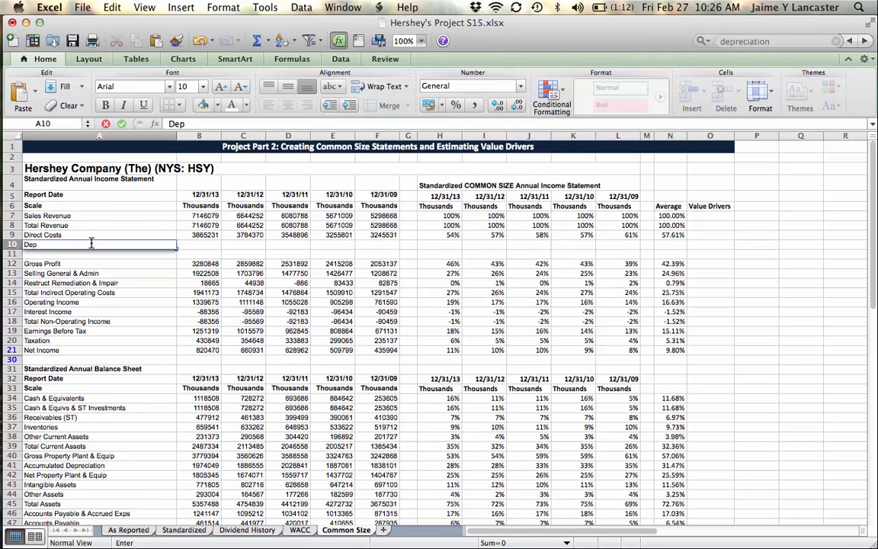
{"action": "type", "text": "reciation Expense"}
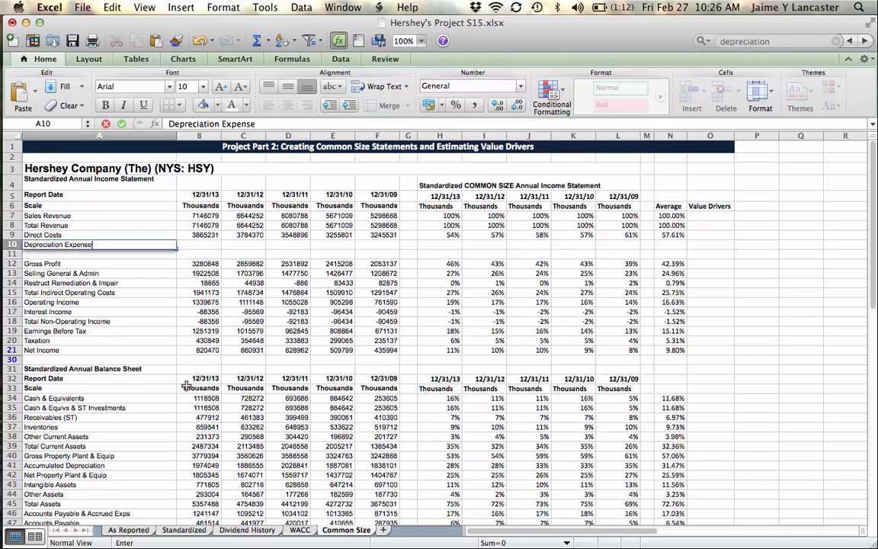
{"action": "left_click", "coordinate": [187, 466]}
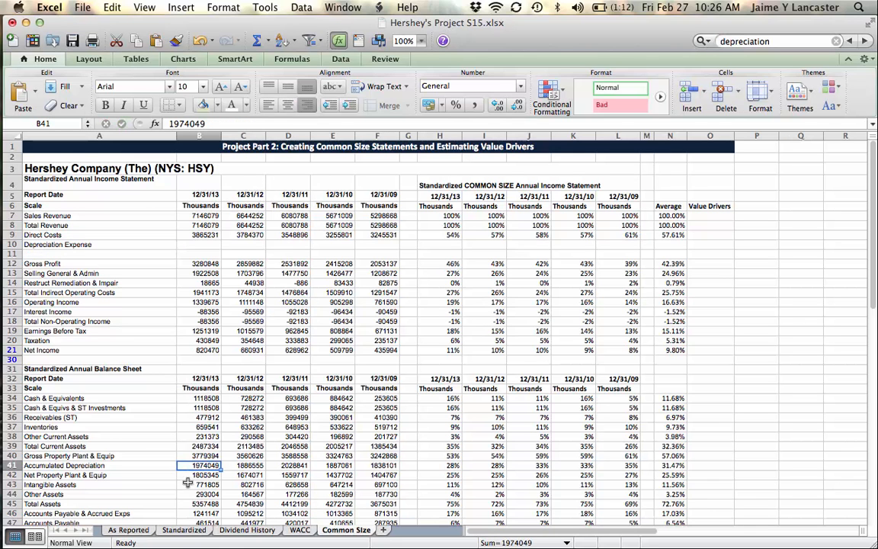
Step: Look through the Standardized sheet's income statement, balance sheet and cash flow lines for depreciation figures
{"action": "left_click", "coordinate": [183, 529]}
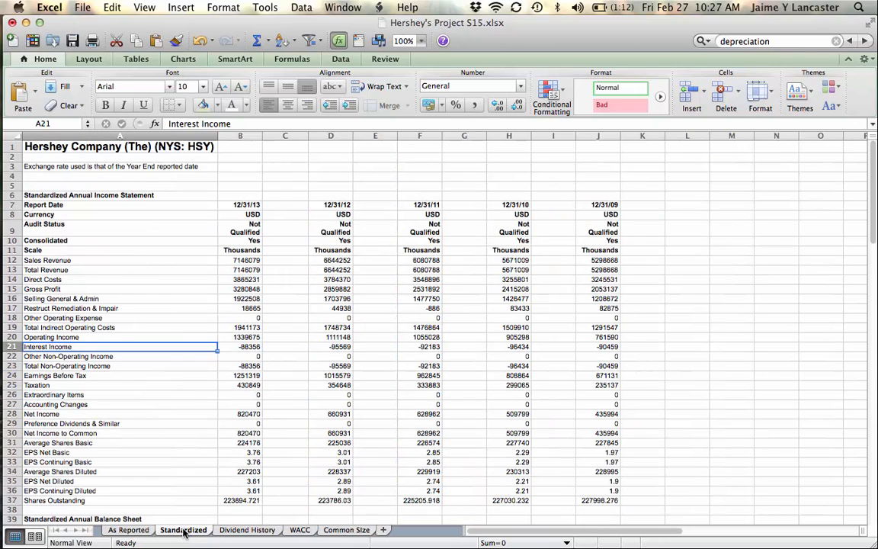
{"action": "left_click", "coordinate": [190, 359]}
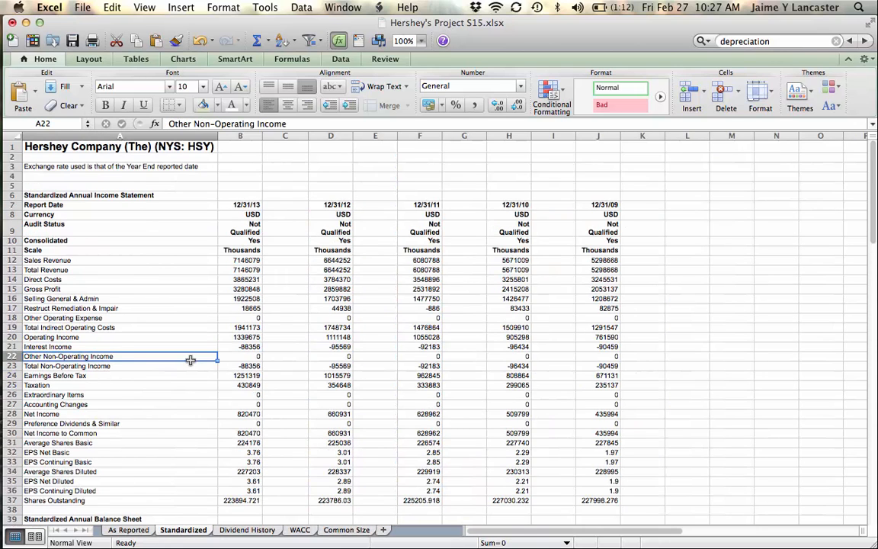
{"action": "scroll", "coordinate": [190, 360], "scroll_direction": "down", "scroll_amount": 3}
{"action": "scroll", "coordinate": [190, 360], "scroll_direction": "up", "scroll_amount": 3}
{"action": "scroll", "coordinate": [190, 360], "scroll_direction": "down", "scroll_amount": 10}
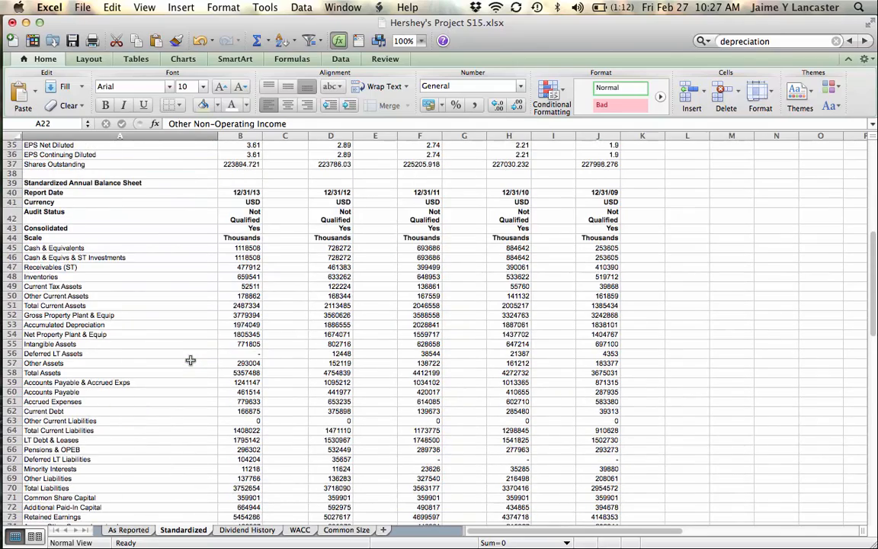
{"action": "scroll", "coordinate": [190, 360], "scroll_direction": "down", "scroll_amount": 12}
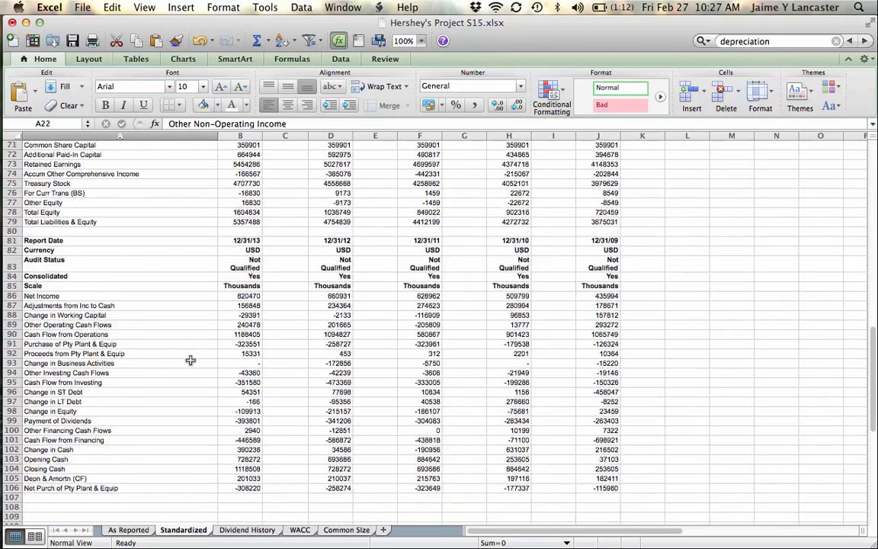
{"action": "scroll", "coordinate": [189, 360], "scroll_direction": "down", "scroll_amount": 2}
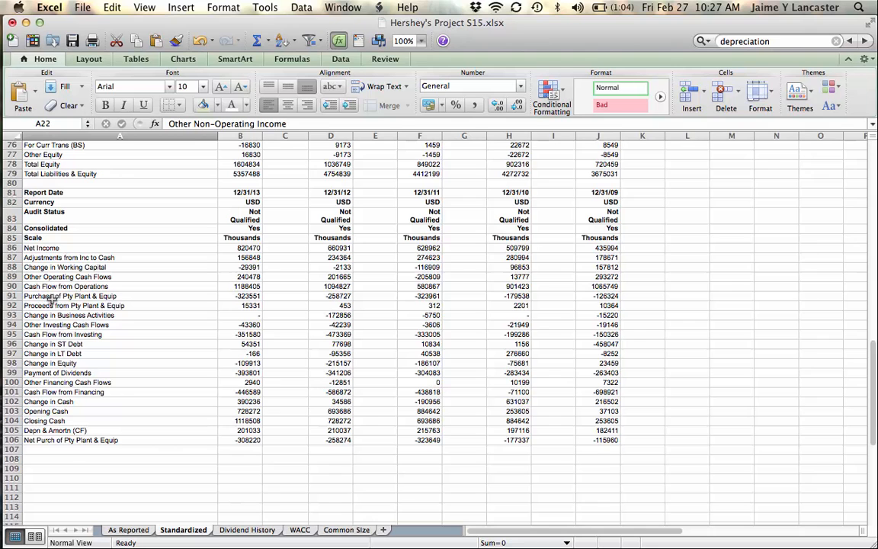
Step: Search the Standardized sheet for "depreciation" and close the search
{"action": "key", "text": "super+f"}
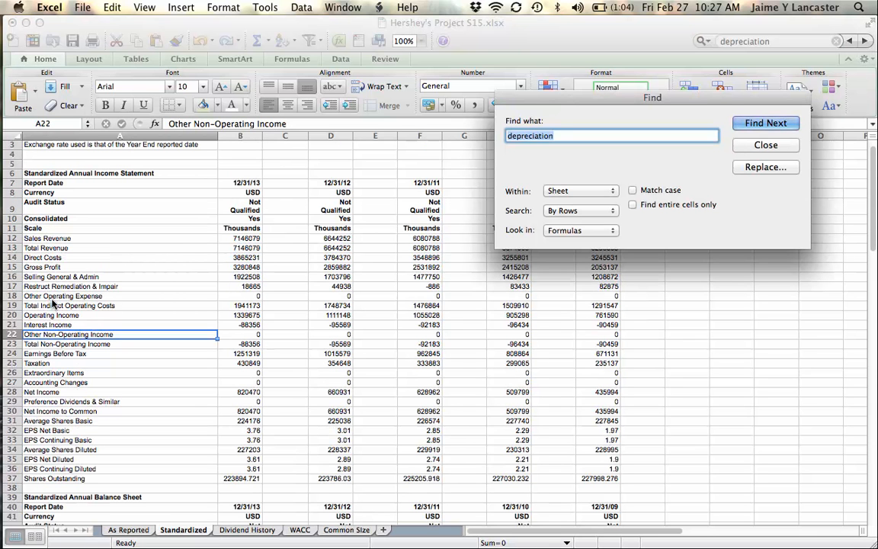
{"action": "type", "text": "depreciation"}
{"action": "key", "text": "Return"}
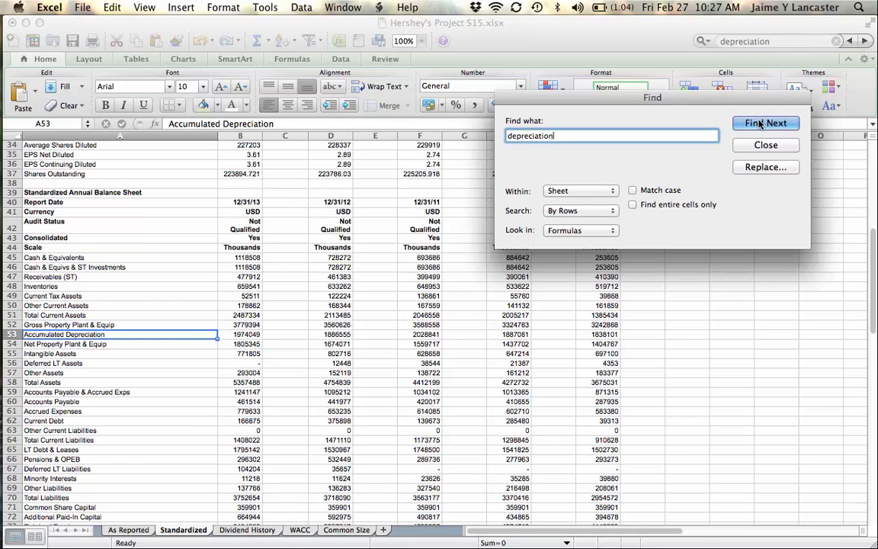
{"action": "left_click", "coordinate": [765, 145]}
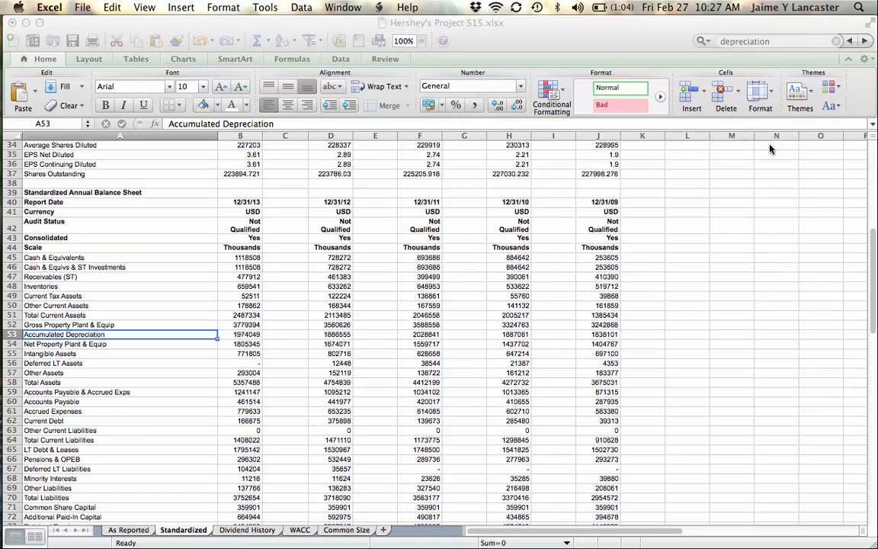
Step: Locate the Depreciation & amortization line in the annual cash flow statement on the As Reported sheet
{"action": "left_click", "coordinate": [128, 529]}
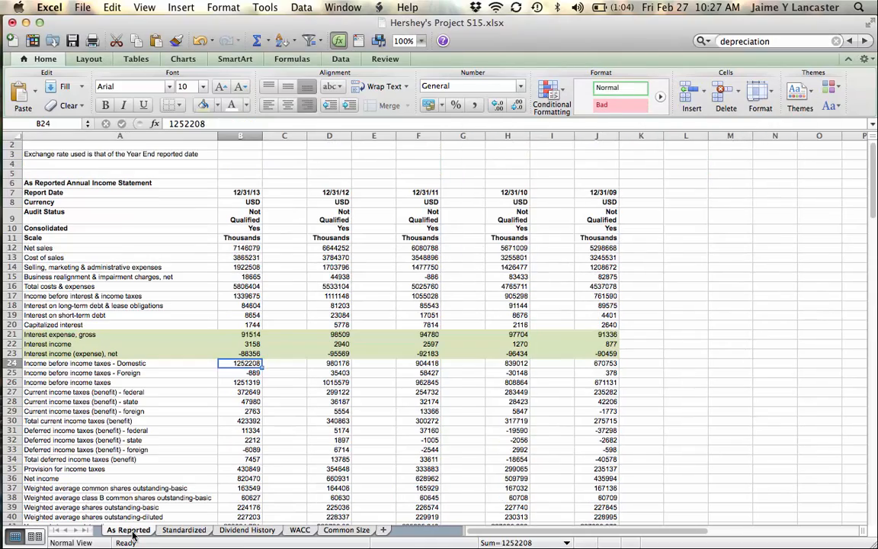
{"action": "left_click", "coordinate": [187, 433]}
{"action": "scroll", "coordinate": [187, 427], "scroll_direction": "down", "scroll_amount": 5}
{"action": "scroll", "coordinate": [187, 425], "scroll_direction": "down", "scroll_amount": 20}
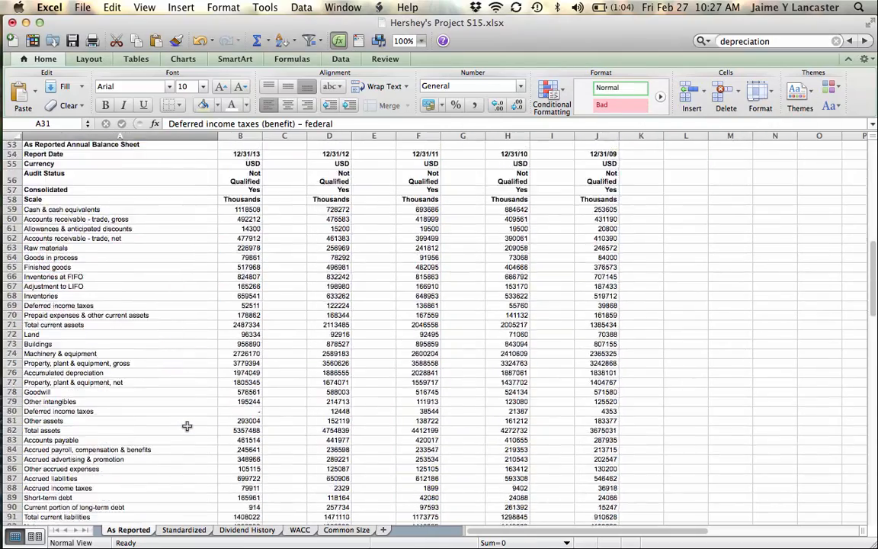
{"action": "scroll", "coordinate": [187, 425], "scroll_direction": "down", "scroll_amount": 8}
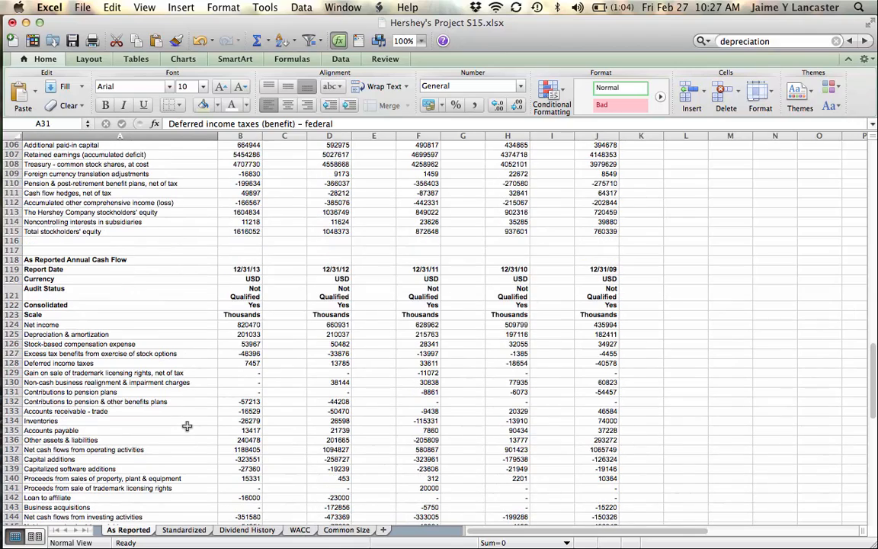
{"action": "left_click", "coordinate": [138, 334]}
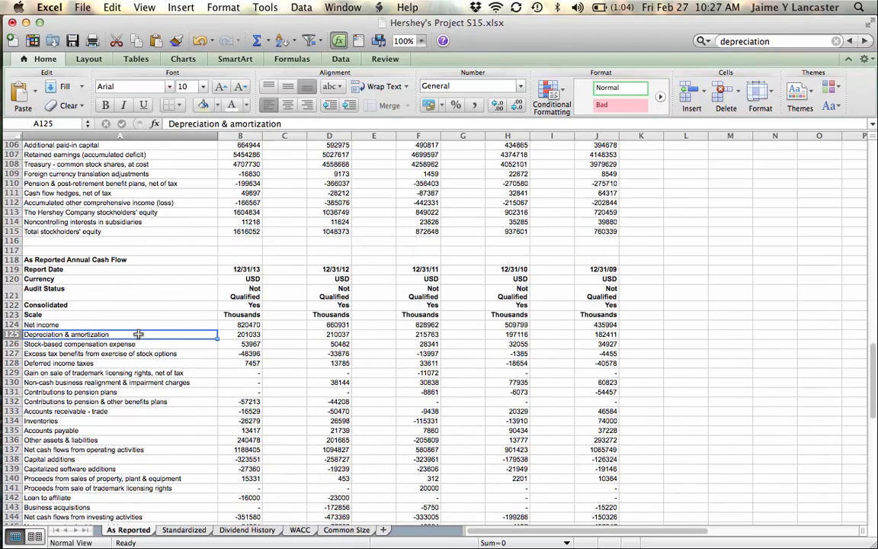
{"action": "left_click_drag", "start_coordinate": [138, 333], "coordinate": [514, 335]}
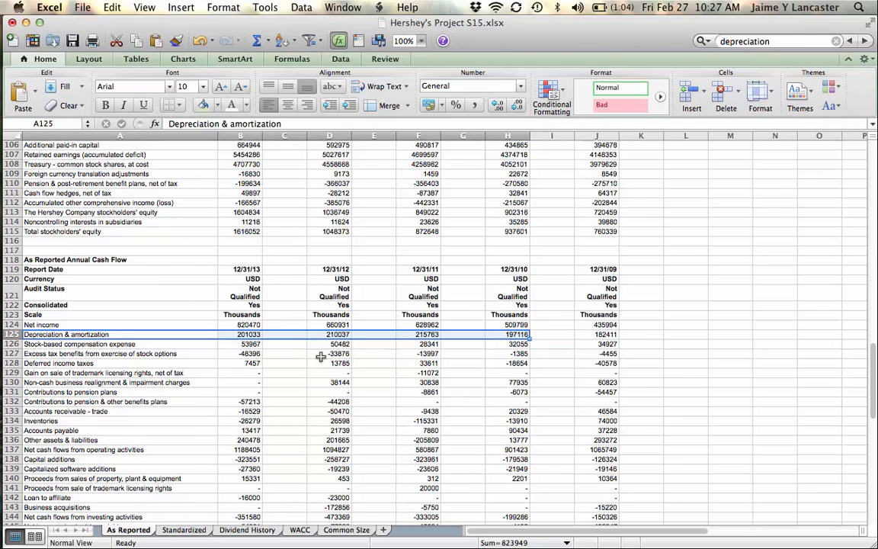
{"action": "left_click", "coordinate": [241, 336]}
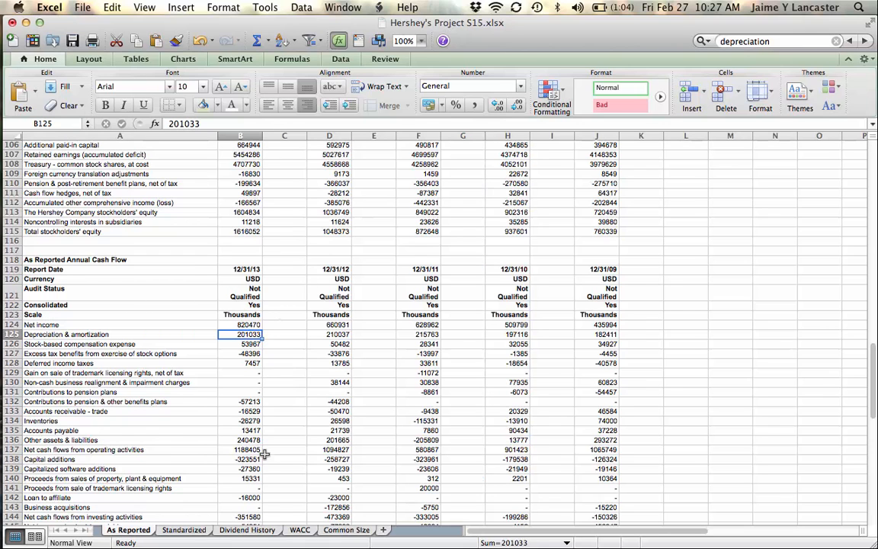
Step: Delete the four blank columns separating the yearly figures on the As Reported sheet
{"action": "left_click", "coordinate": [289, 135]}
{"action": "right_click", "coordinate": [289, 135]}
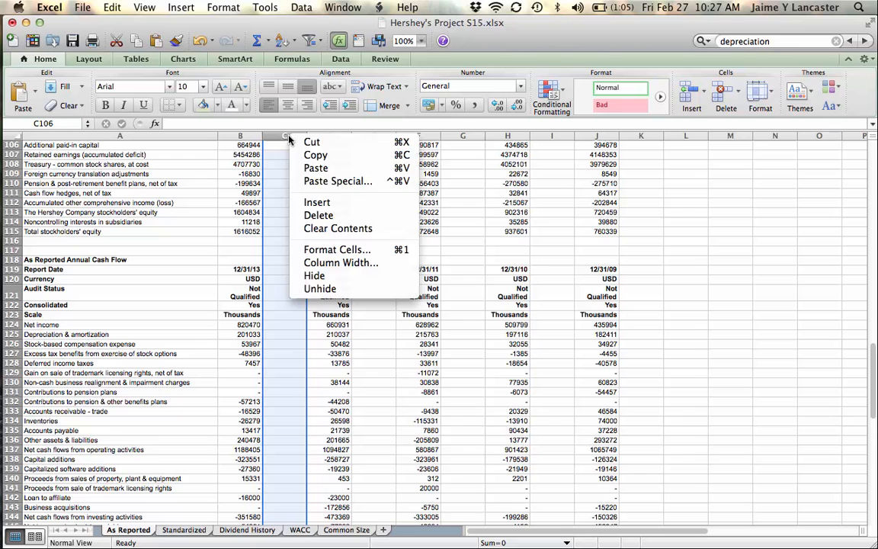
{"action": "left_click", "coordinate": [318, 216]}
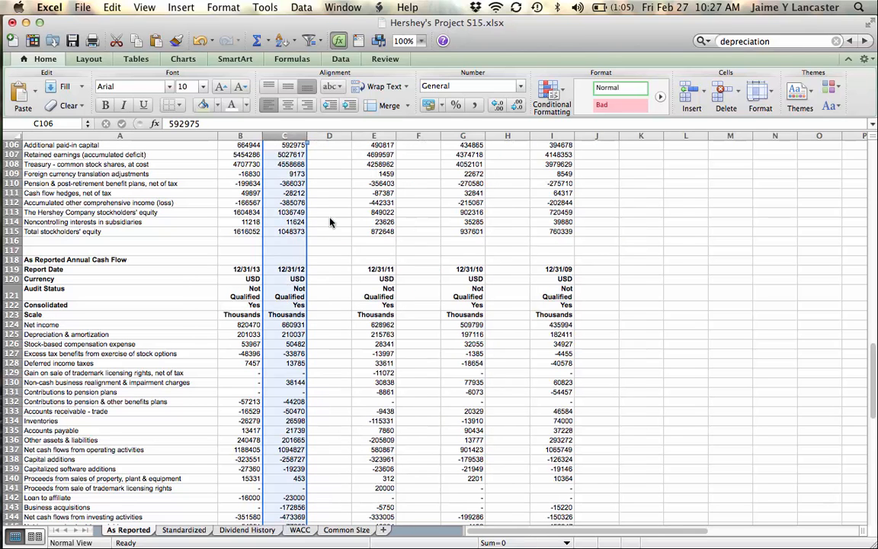
{"action": "left_click", "coordinate": [335, 135]}
{"action": "right_click", "coordinate": [336, 135]}
{"action": "left_click", "coordinate": [371, 217]}
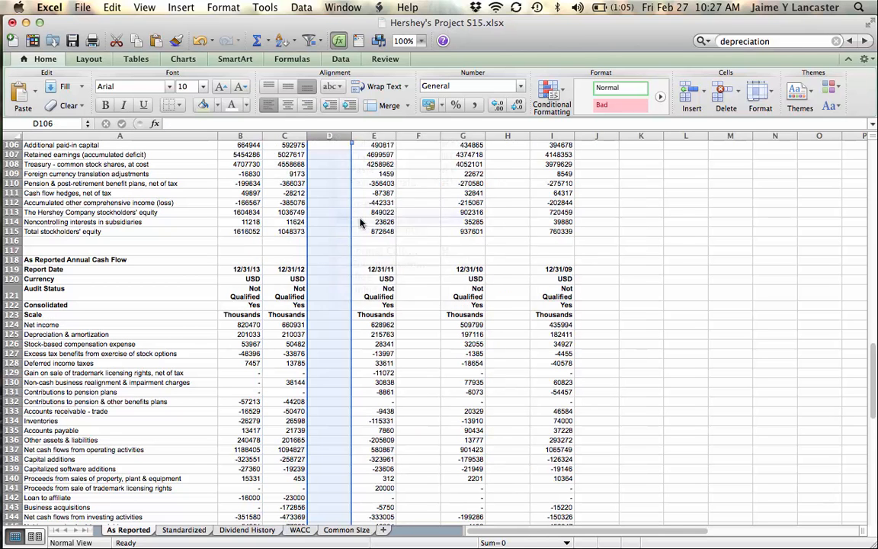
{"action": "left_click", "coordinate": [373, 136]}
{"action": "right_click", "coordinate": [377, 136]}
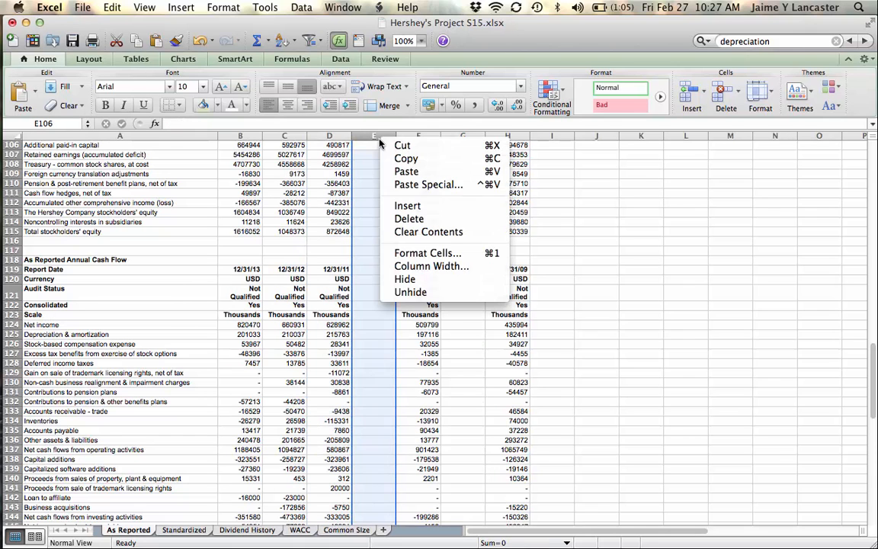
{"action": "left_click", "coordinate": [412, 219]}
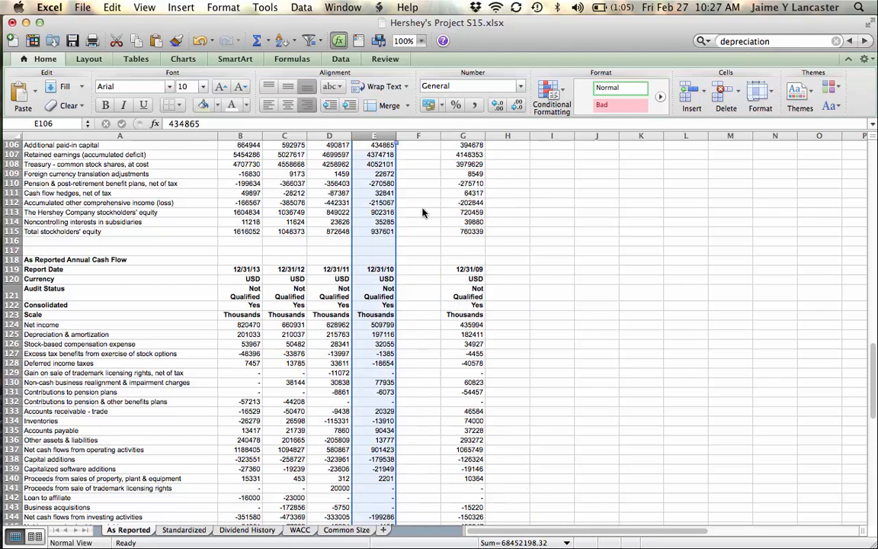
{"action": "left_click", "coordinate": [426, 137]}
{"action": "right_click", "coordinate": [426, 137]}
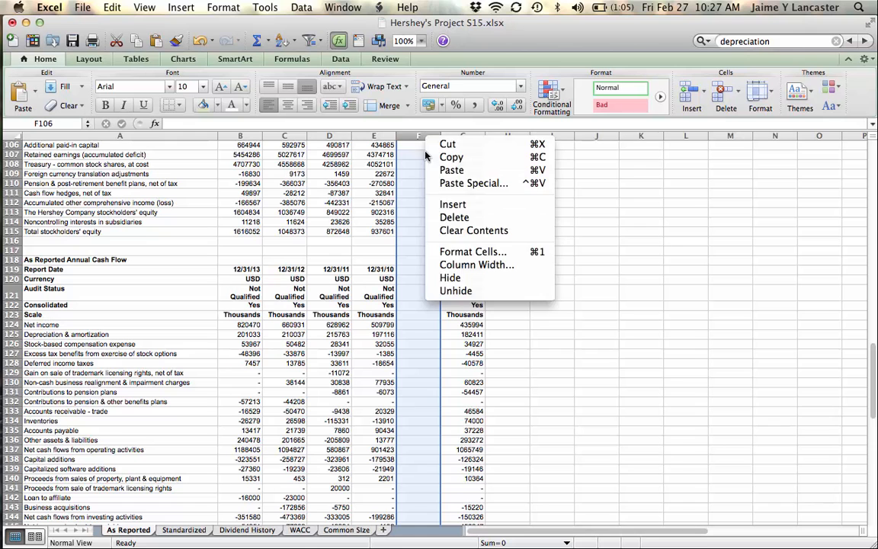
{"action": "left_click", "coordinate": [452, 218]}
{"action": "left_click", "coordinate": [381, 353]}
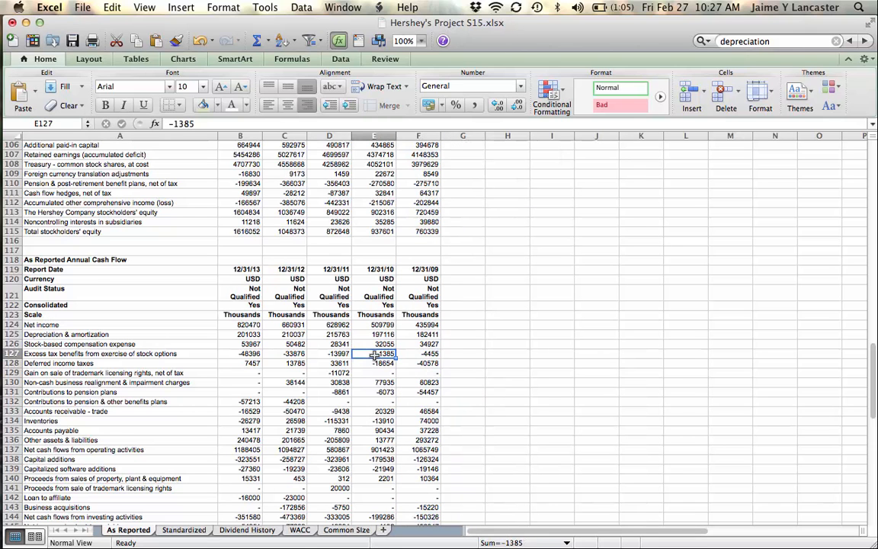
Step: Copy the Depreciation & amortization row, A125:F125, into the Common Size sheet at cell A10, replacing the Depreciation Expense label
{"action": "left_click_drag", "start_coordinate": [172, 335], "coordinate": [421, 338]}
{"action": "key", "text": "super+c"}
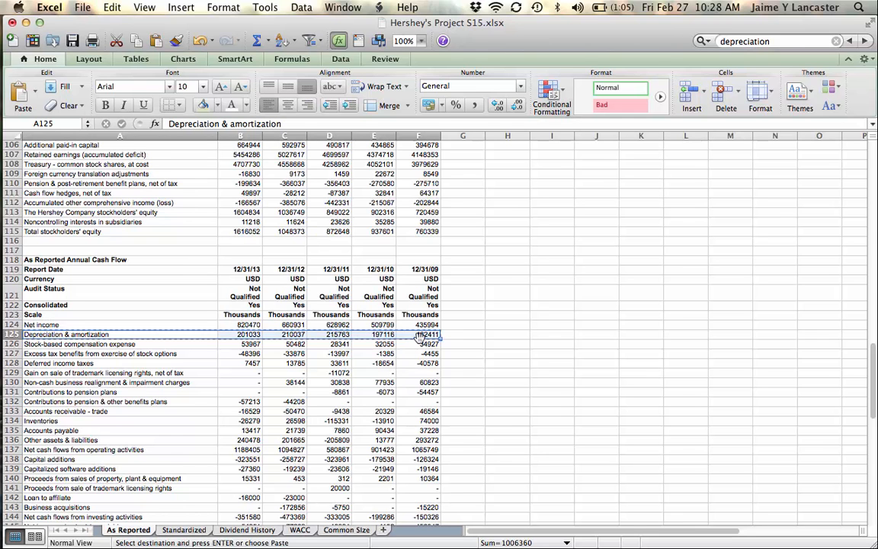
{"action": "left_click", "coordinate": [344, 530]}
{"action": "left_click", "coordinate": [112, 244]}
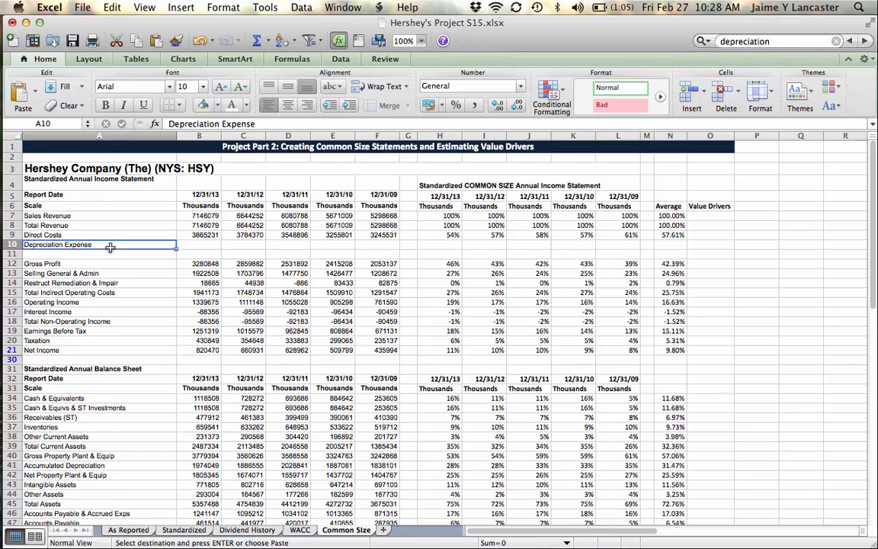
{"action": "key", "text": "super+v"}
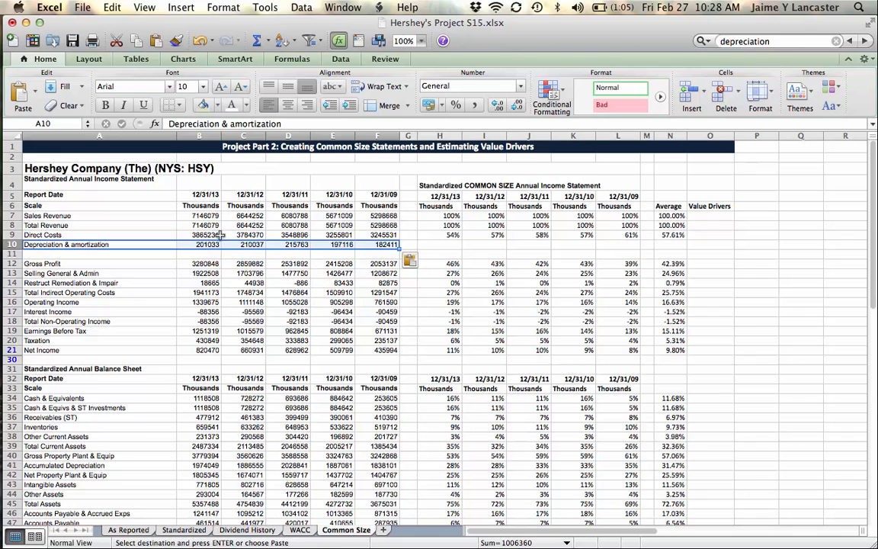
Step: Try replacing the 12/31/13 Gross Profit in B12 with the formula =B8-B9, then undo it
{"action": "left_click", "coordinate": [206, 234]}
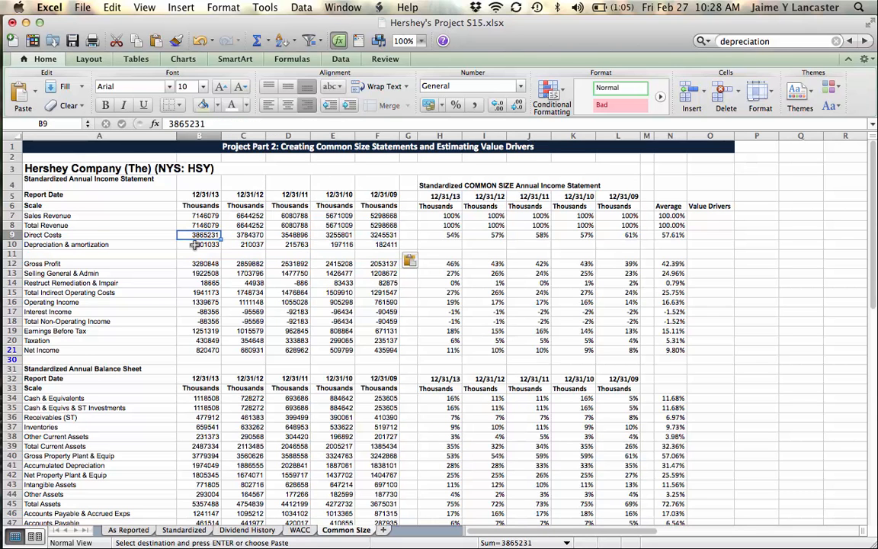
{"action": "left_click", "coordinate": [194, 244]}
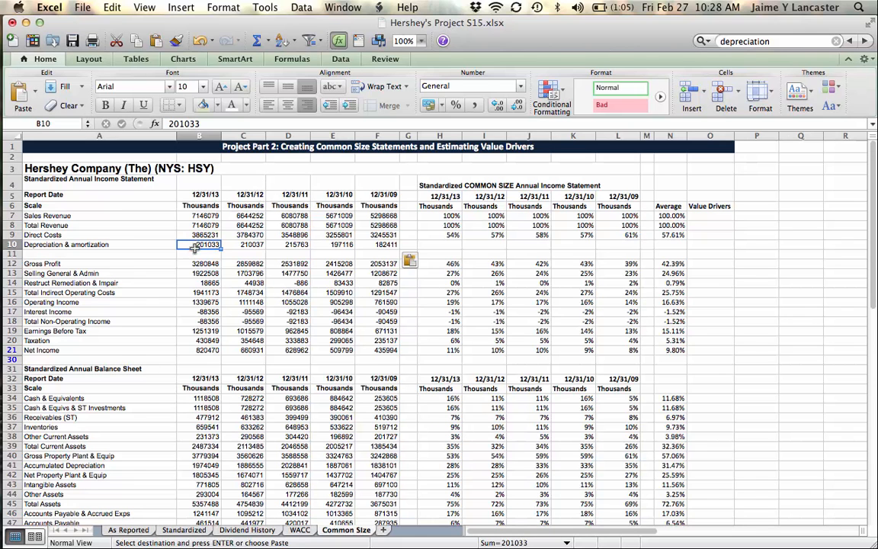
{"action": "left_click", "coordinate": [197, 263]}
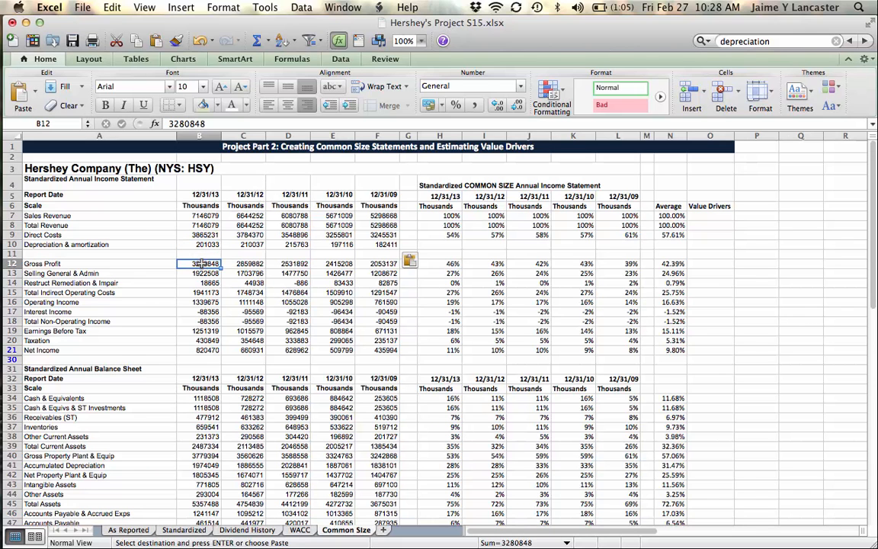
{"action": "type", "text": "="}
{"action": "left_click", "coordinate": [200, 225]}
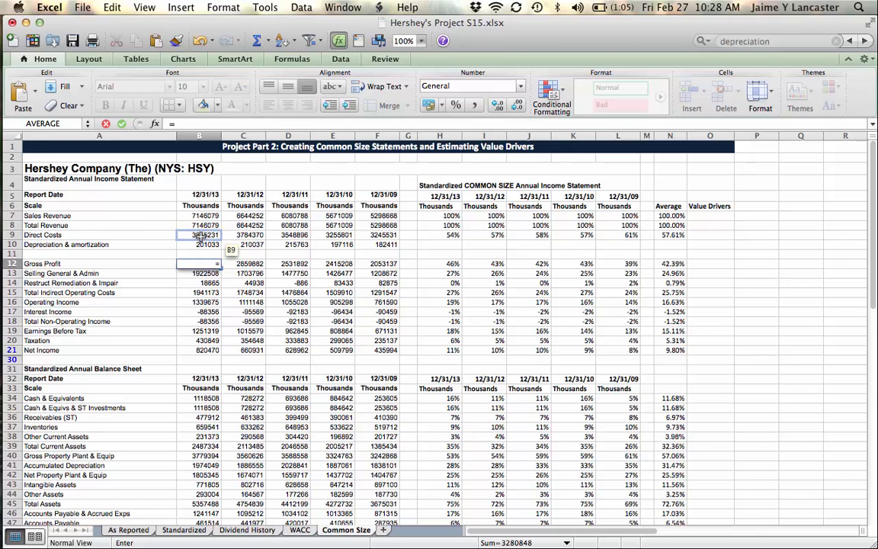
{"action": "type", "text": "-"}
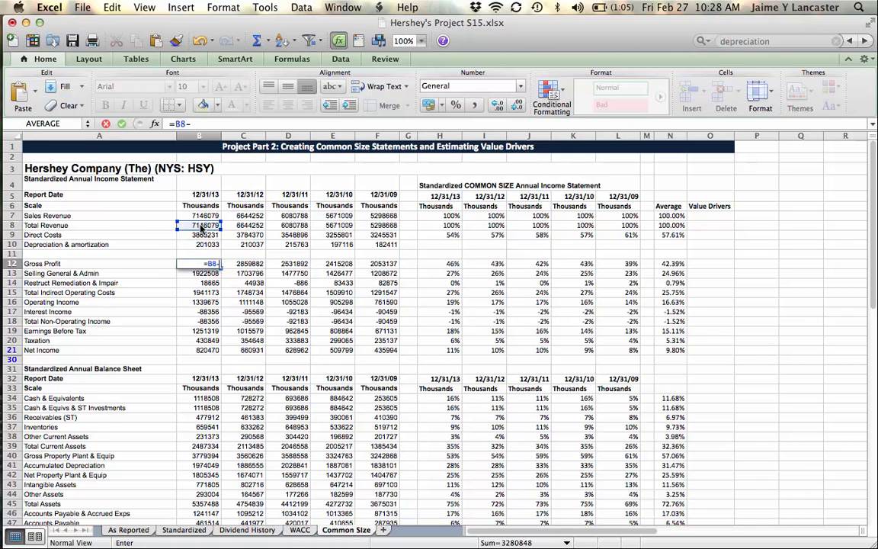
{"action": "left_click", "coordinate": [196, 238]}
{"action": "key", "text": "Return"}
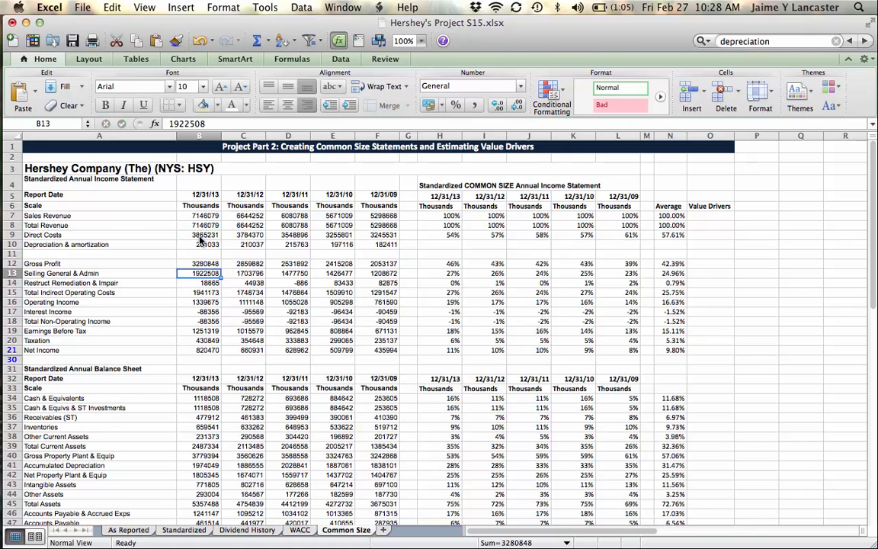
{"action": "key", "text": "Up"}
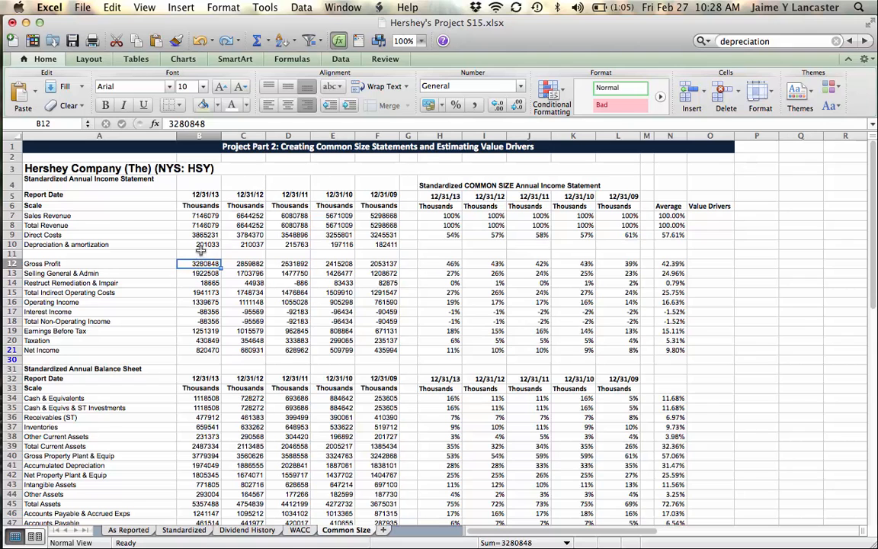
Step: Subtract depreciation from the 12/31/13 Direct Costs by changing cell B9 to =3865231-B10
{"action": "left_click", "coordinate": [191, 234]}
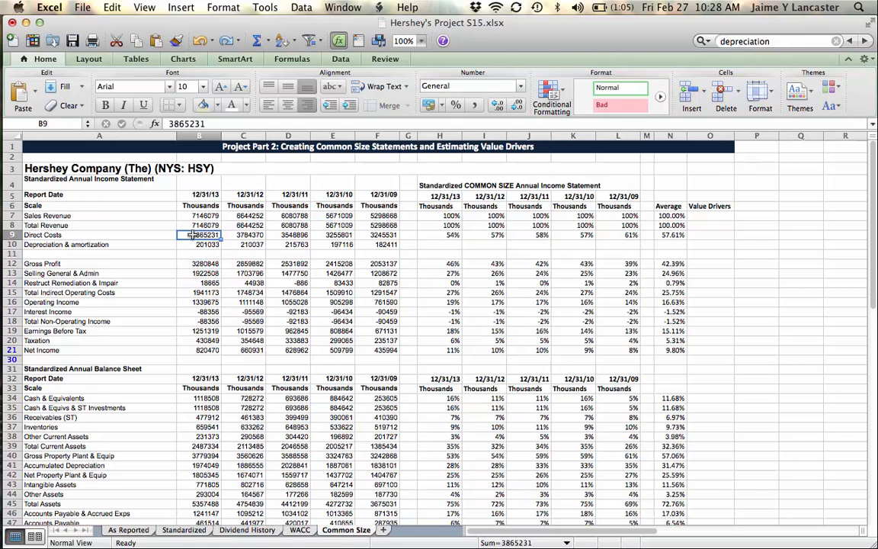
{"action": "left_click", "coordinate": [169, 124]}
{"action": "type", "text": "="}
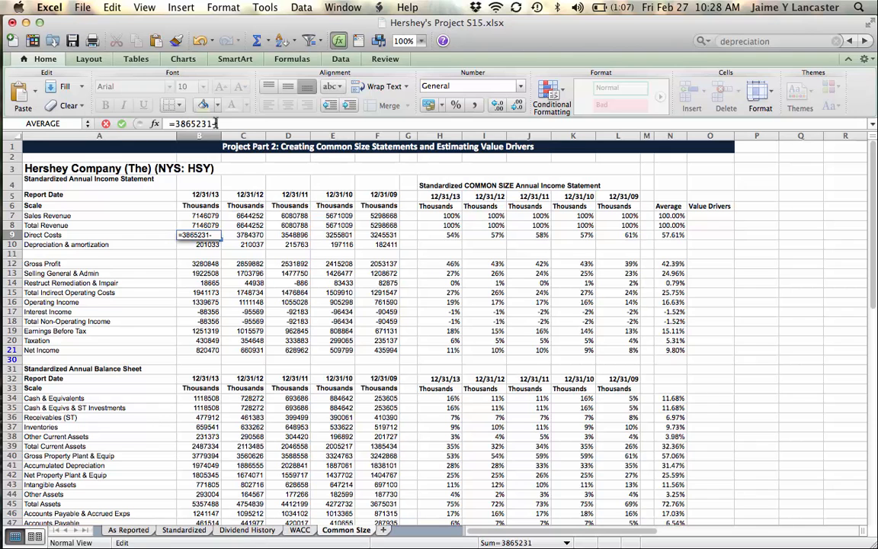
{"action": "left_click", "coordinate": [206, 246]}
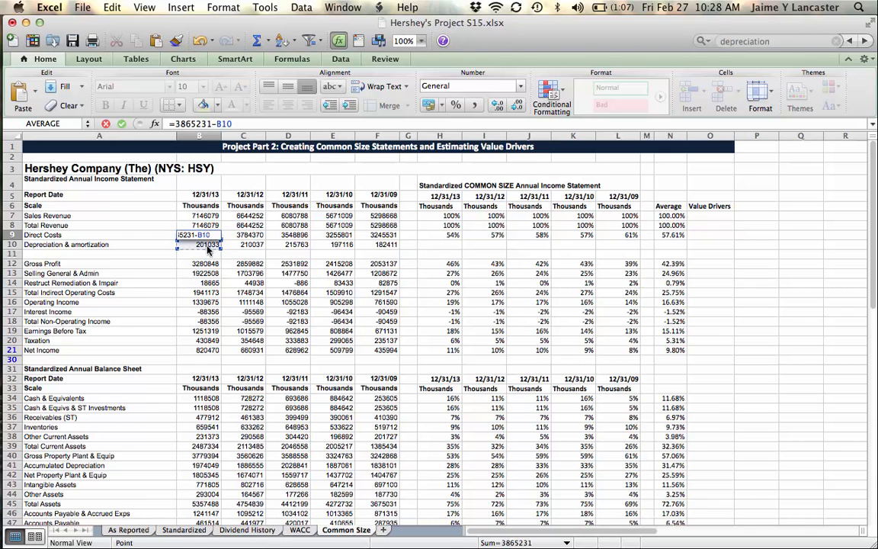
{"action": "key", "text": "Return"}
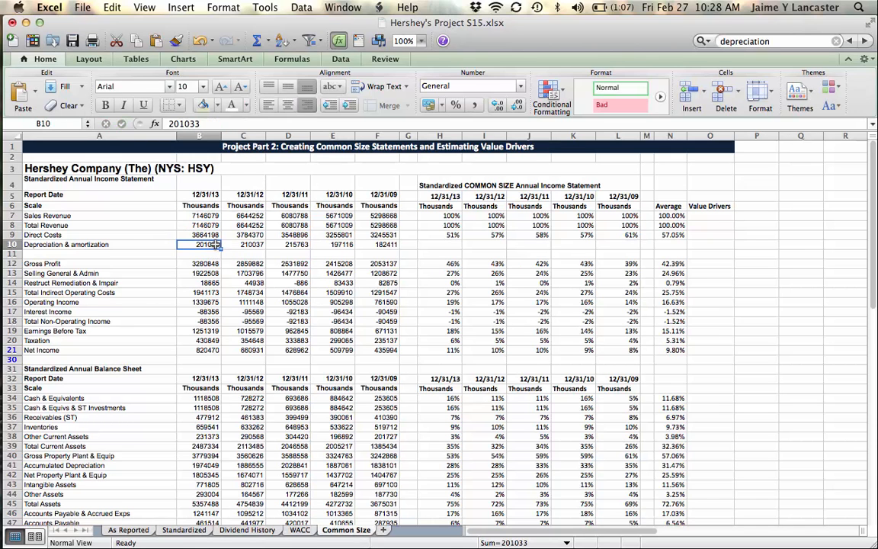
Step: Subtract depreciation from the 12/31/12 Direct Costs by changing cell C9 to =3784370-C10
{"action": "left_click", "coordinate": [250, 237]}
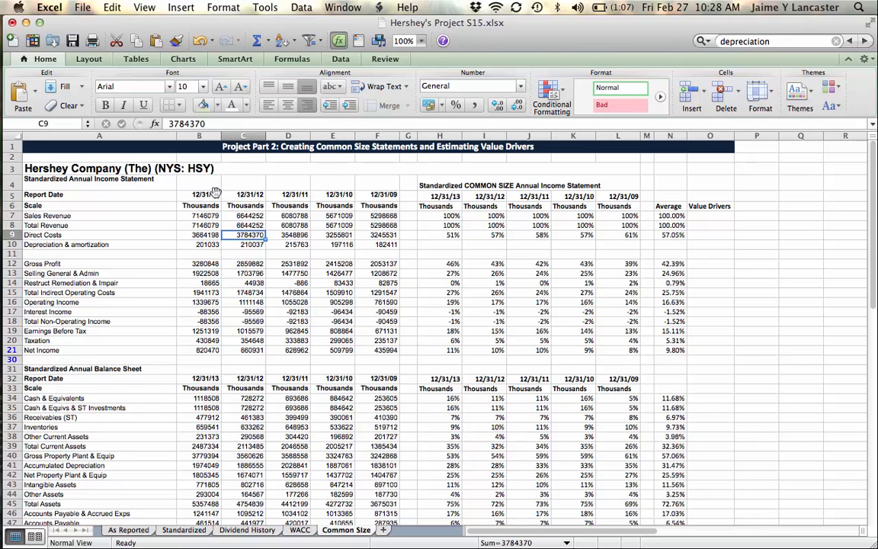
{"action": "left_click", "coordinate": [168, 123]}
{"action": "type", "text": "=-"}
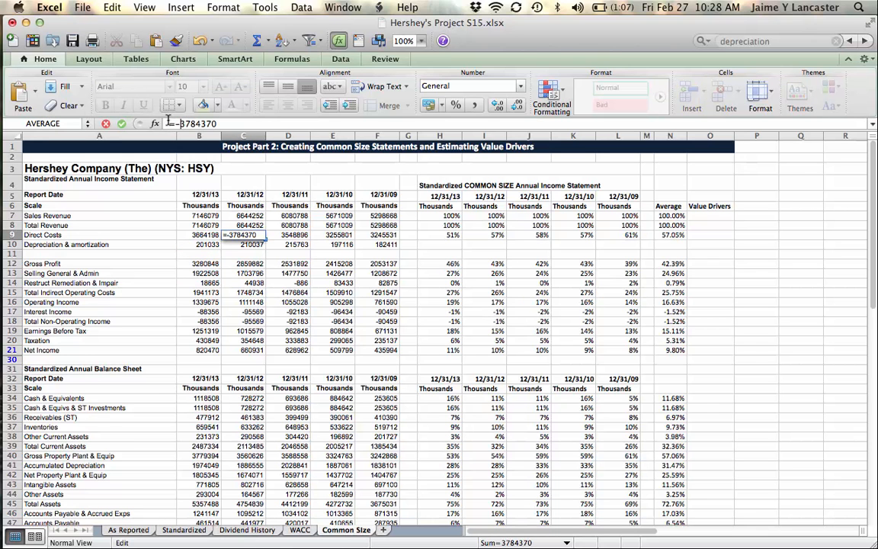
{"action": "left_click", "coordinate": [242, 245]}
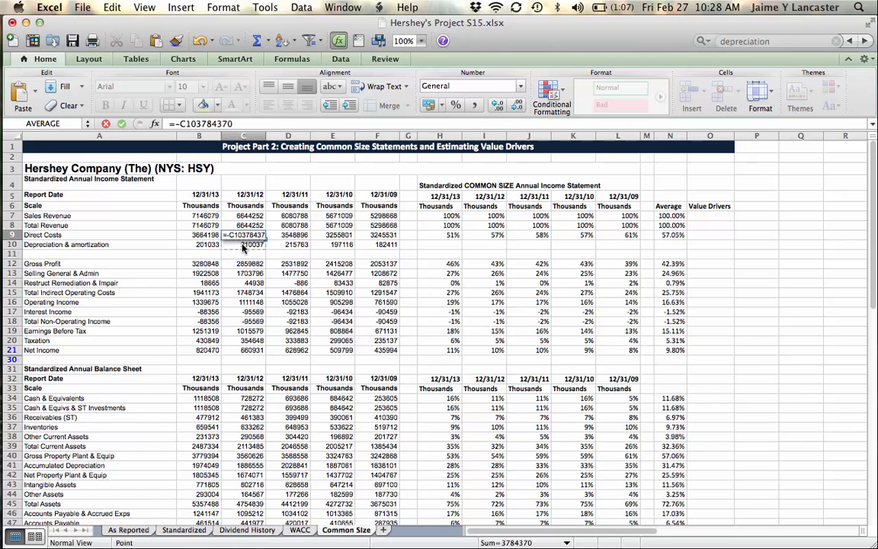
{"action": "key", "text": "BackSpace"}
{"action": "key", "text": "BackSpace"}
{"action": "key", "text": "BackSpace"}
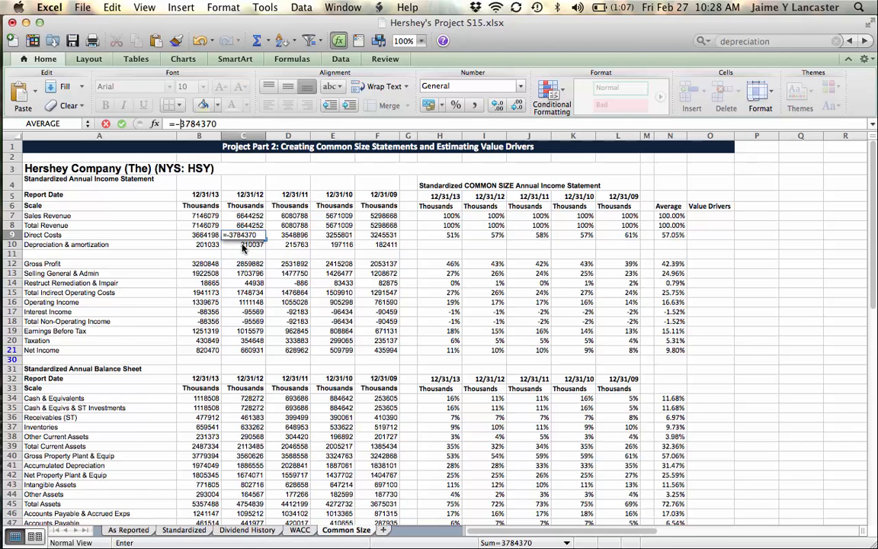
{"action": "key", "text": "BackSpace"}
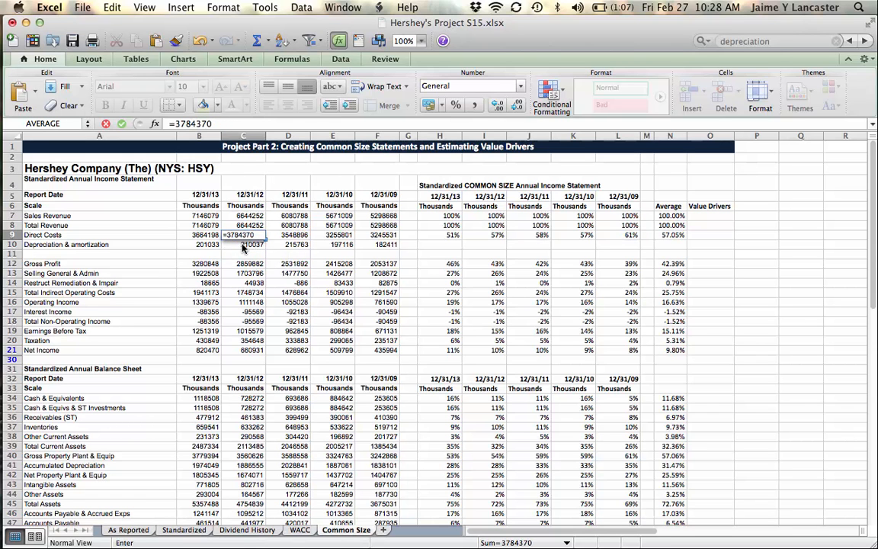
{"action": "left_click", "coordinate": [238, 124]}
{"action": "type", "text": "-"}
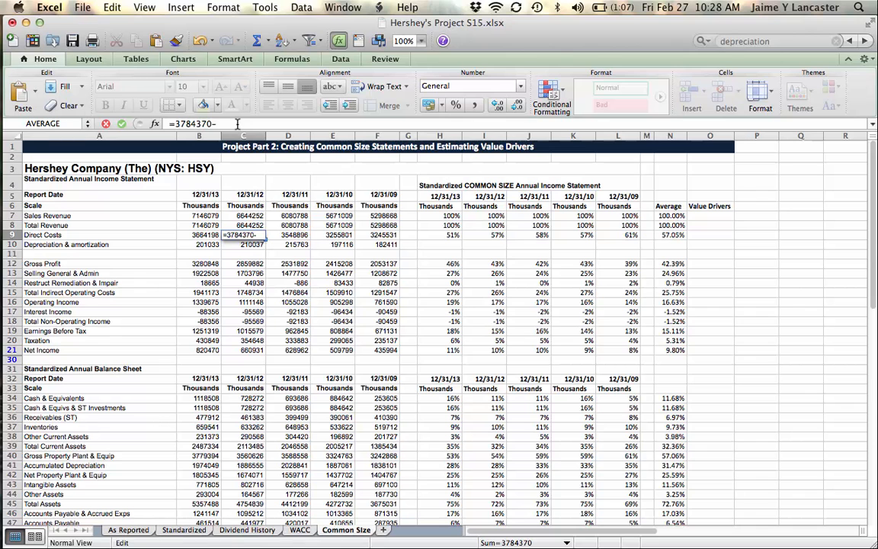
{"action": "left_click", "coordinate": [252, 244]}
{"action": "key", "text": "Return"}
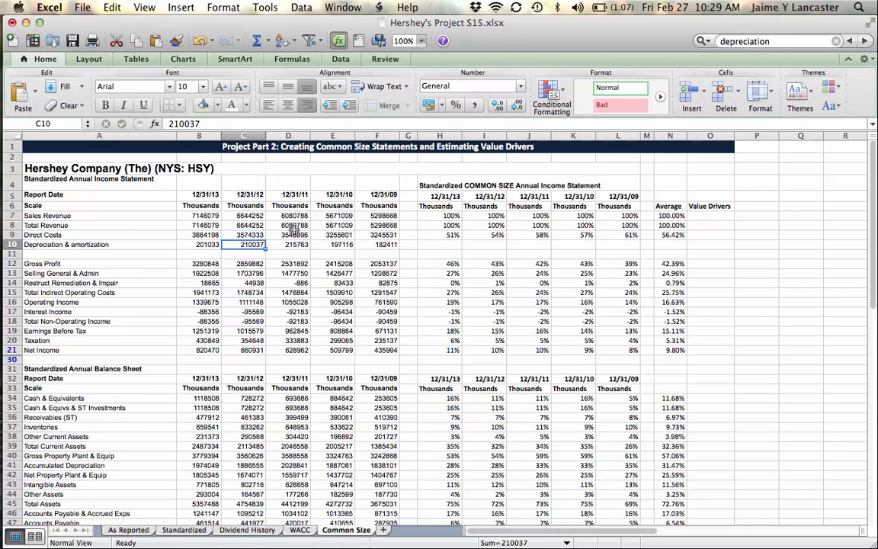
Step: Subtract depreciation from the 12/31/11 Direct Costs by changing cell D9 to =3548896-D10
{"action": "left_click", "coordinate": [294, 234]}
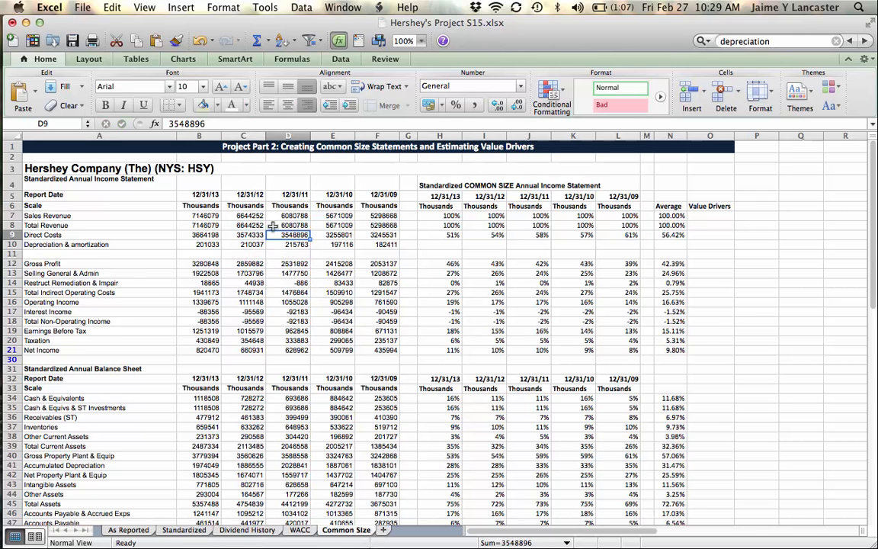
{"action": "left_click", "coordinate": [169, 124]}
{"action": "type", "text": "="}
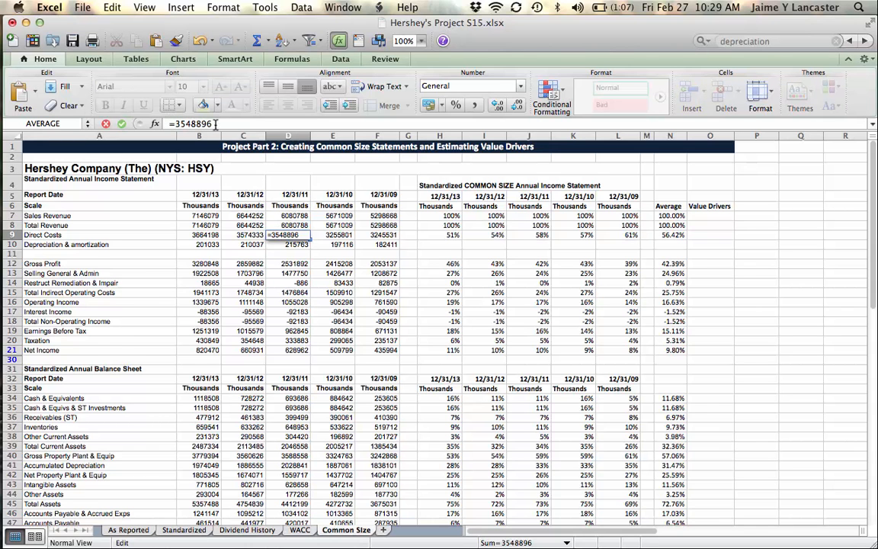
{"action": "type", "text": "-"}
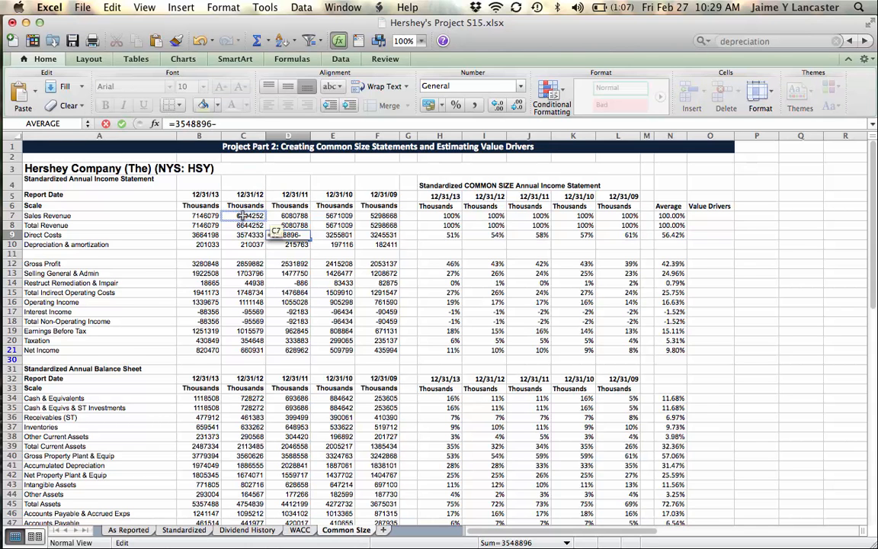
{"action": "left_click", "coordinate": [285, 247]}
{"action": "key", "text": "Return"}
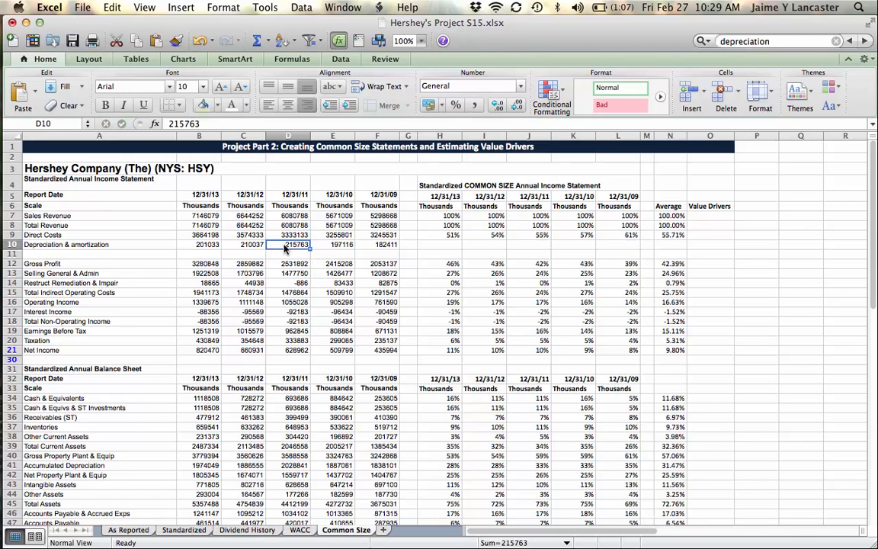
Step: Subtract depreciation from the 12/31/10 Direct Costs by changing cell E9 to =3255801-E10
{"action": "key", "text": "Up"}
{"action": "key", "text": "Right"}
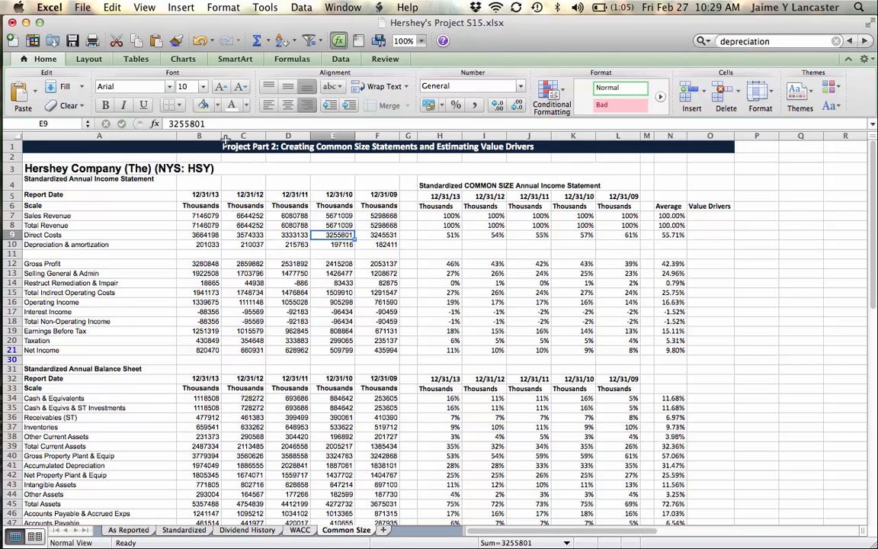
{"action": "left_click", "coordinate": [168, 124]}
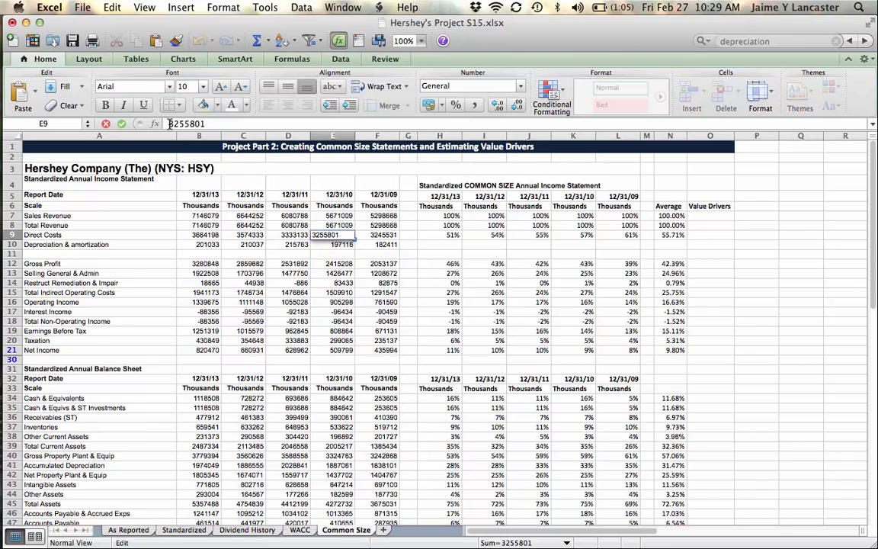
{"action": "type", "text": "="}
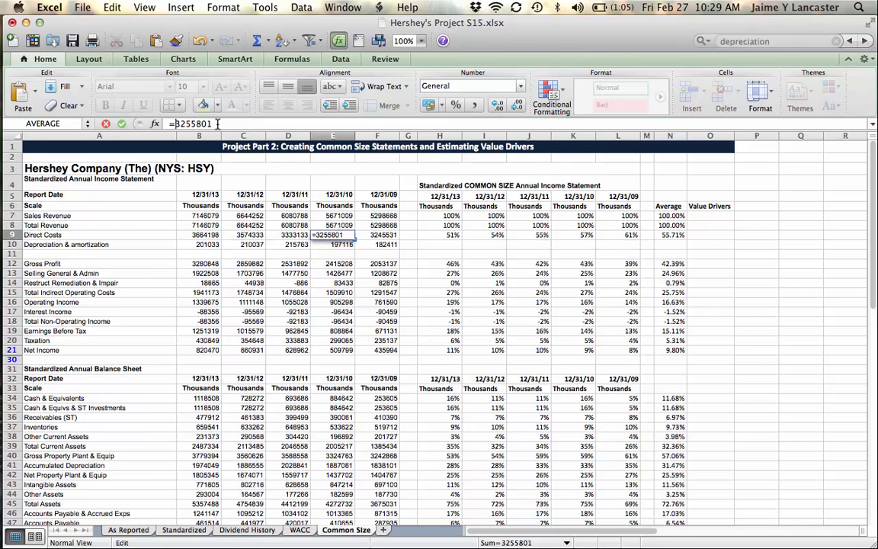
{"action": "type", "text": "-"}
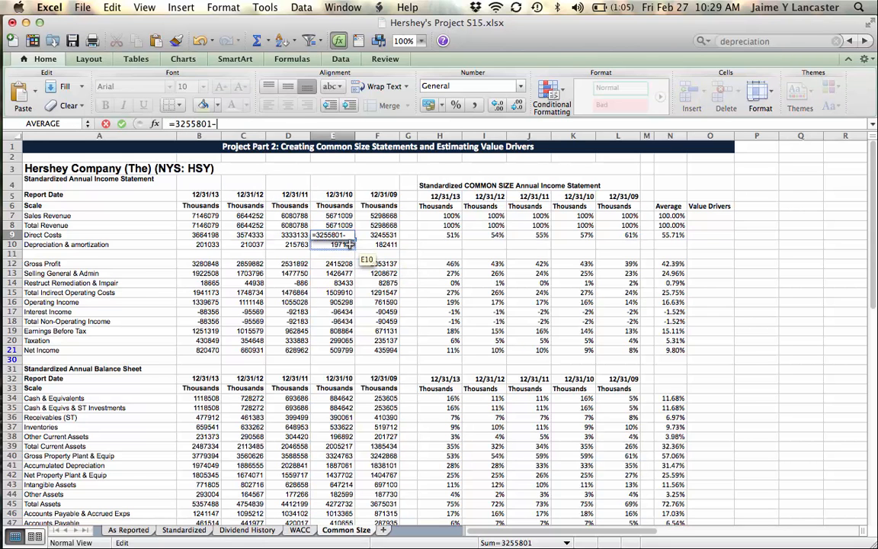
{"action": "left_click", "coordinate": [346, 246]}
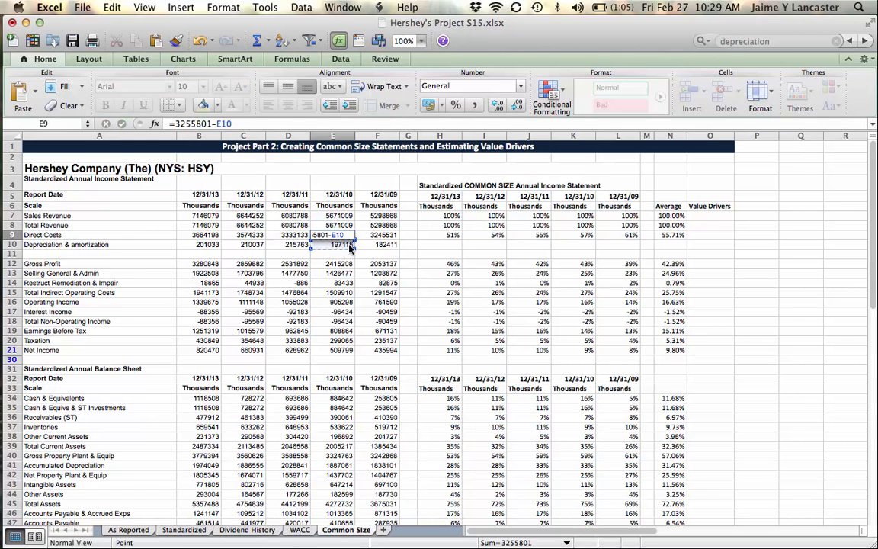
{"action": "key", "text": "Return"}
Step: Subtract depreciation from the 12/31/09 Direct Costs by changing cell F9 to =3245531-F10
{"action": "left_click", "coordinate": [374, 234]}
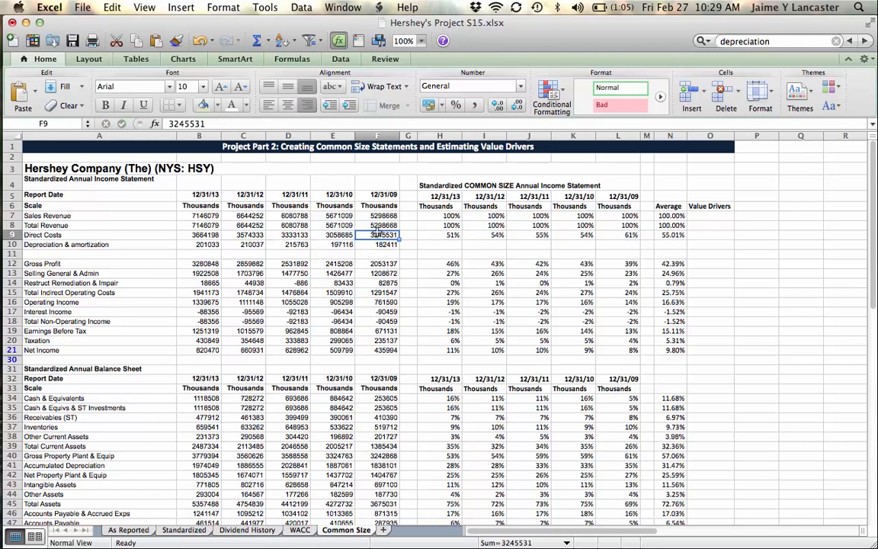
{"action": "left_click", "coordinate": [170, 124]}
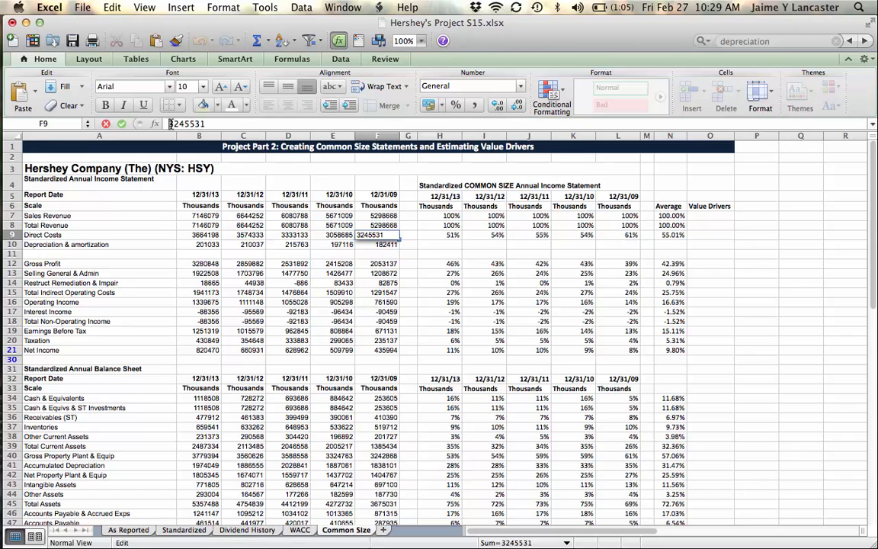
{"action": "type", "text": "="}
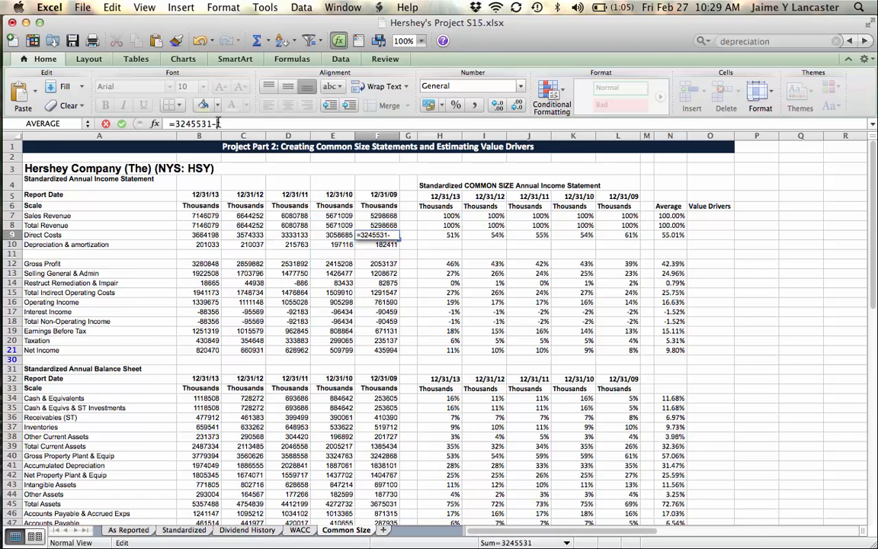
{"action": "type", "text": "-"}
{"action": "left_click", "coordinate": [374, 246]}
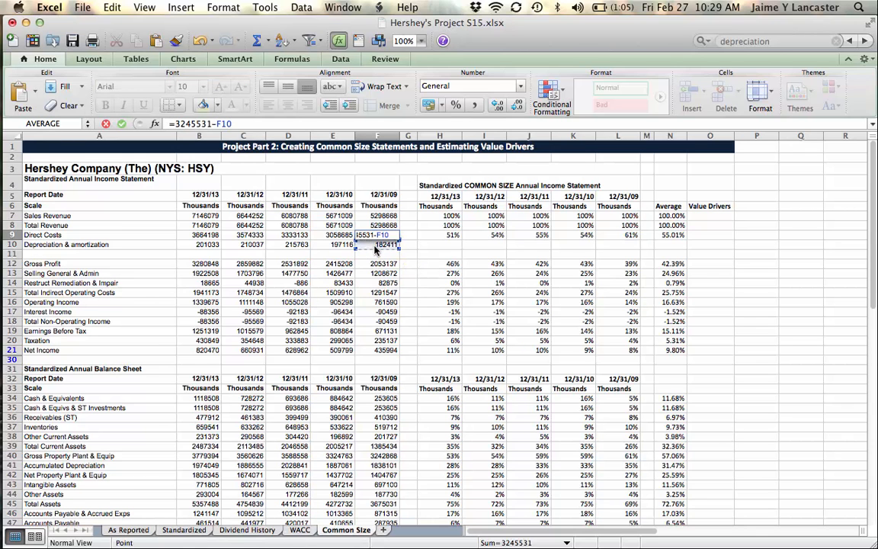
{"action": "key", "text": "Return"}
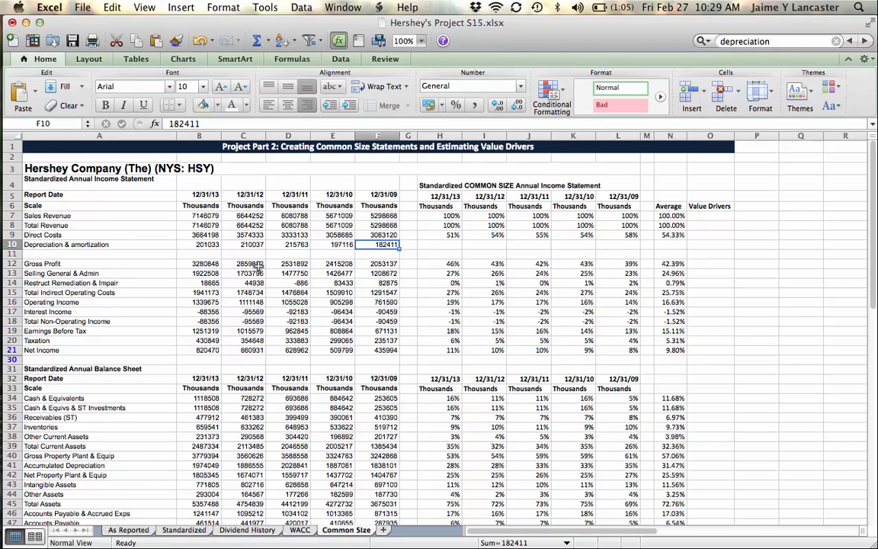
Step: Try replacing the 12/31/13 Gross Profit in B12 with the formula =B8-B9-B10, then undo it
{"action": "left_click", "coordinate": [201, 264]}
{"action": "type", "text": "="}
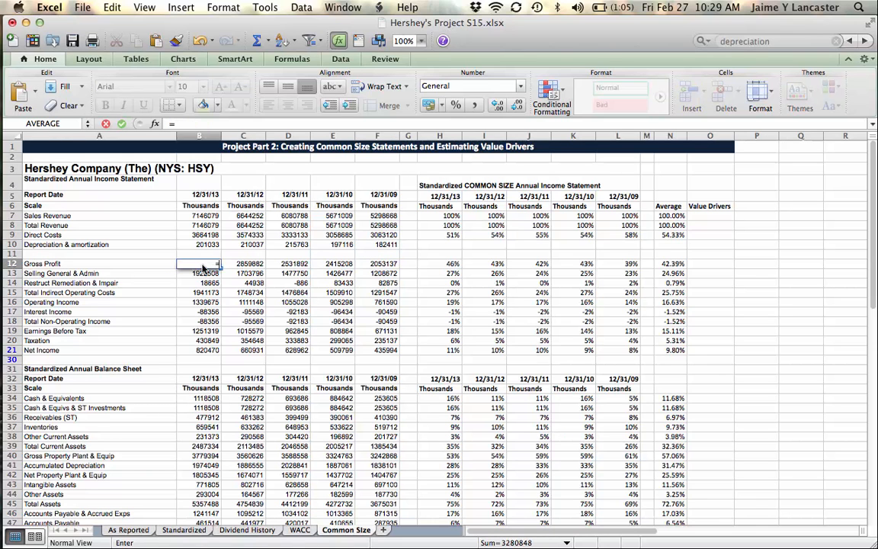
{"action": "left_click", "coordinate": [201, 226]}
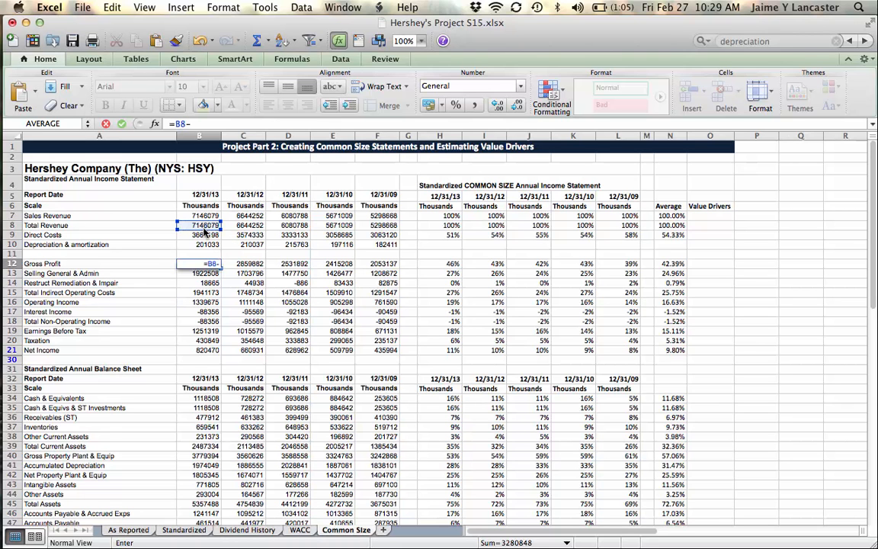
{"action": "type", "text": "-"}
{"action": "left_click", "coordinate": [198, 235]}
{"action": "type", "text": "-"}
{"action": "left_click", "coordinate": [204, 244]}
{"action": "key", "text": "Return"}
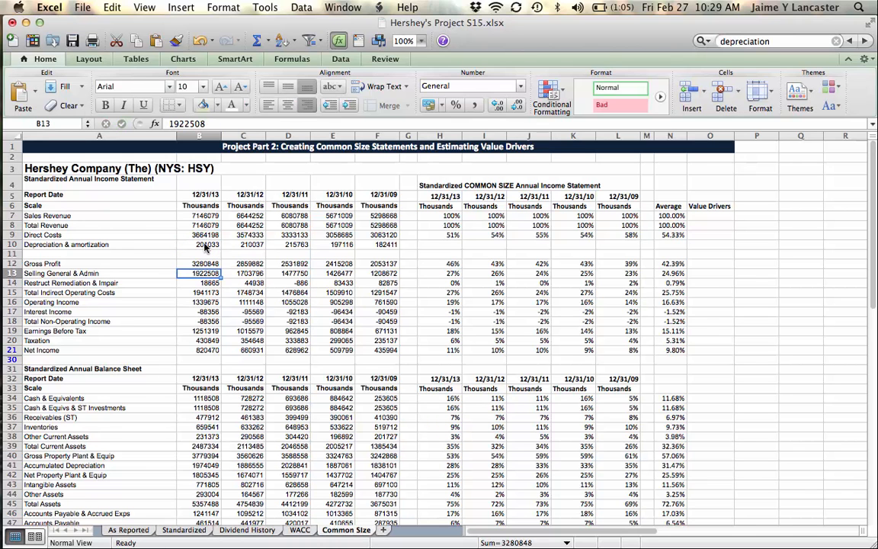
{"action": "key", "text": "Up"}
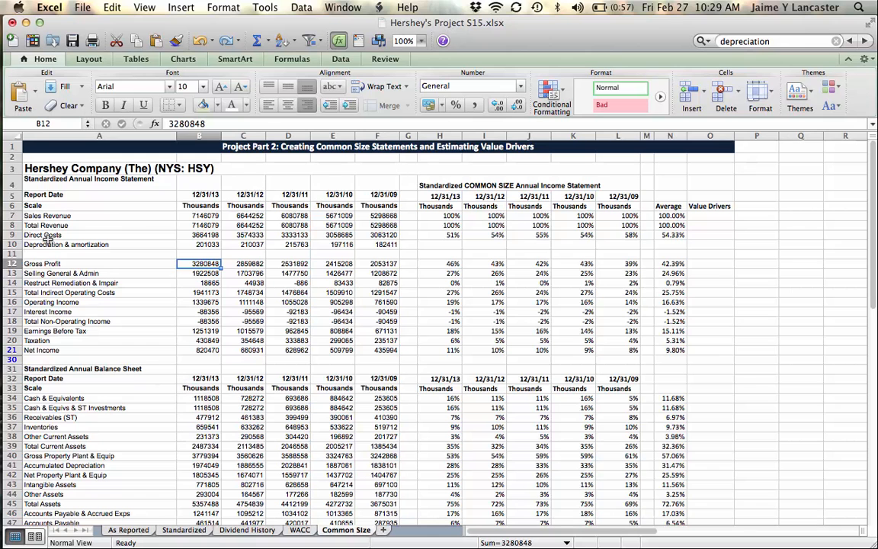
Step: Delete the empty row 11 between Depreciation & amortization and Gross Profit
{"action": "left_click", "coordinate": [12, 254]}
{"action": "right_click", "coordinate": [12, 254]}
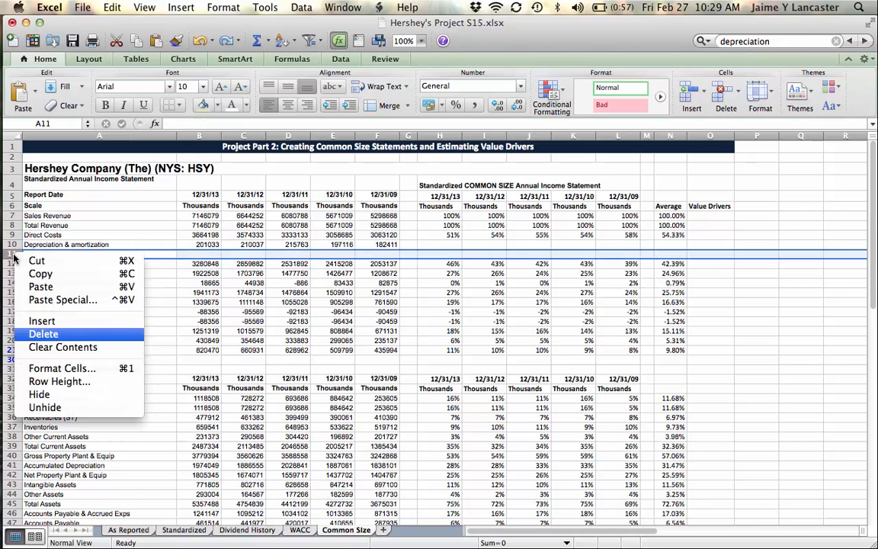
{"action": "left_click", "coordinate": [38, 333]}
{"action": "left_click", "coordinate": [242, 293]}
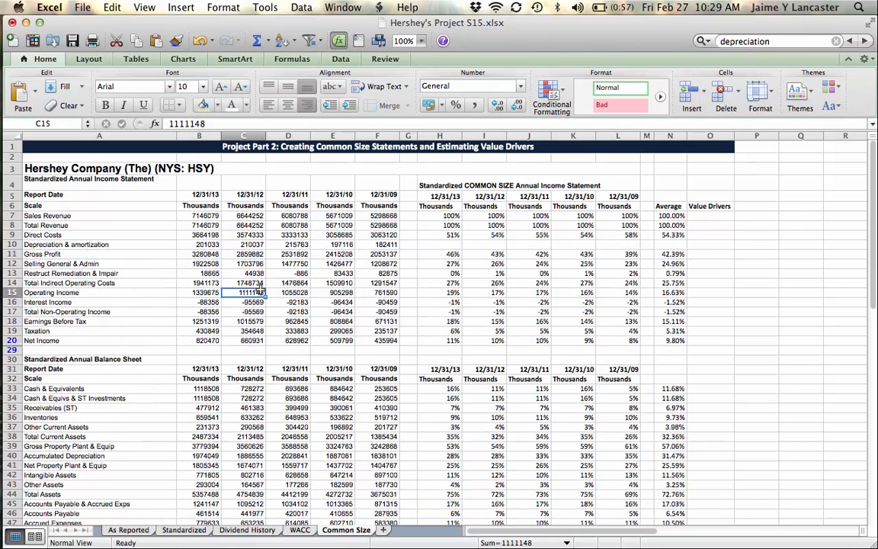
Step: Select the Depreciation & amortization figures in A10:F10, followed by the empty common size cells H10:L10 in the same row
{"action": "left_click_drag", "start_coordinate": [150, 245], "coordinate": [371, 244]}
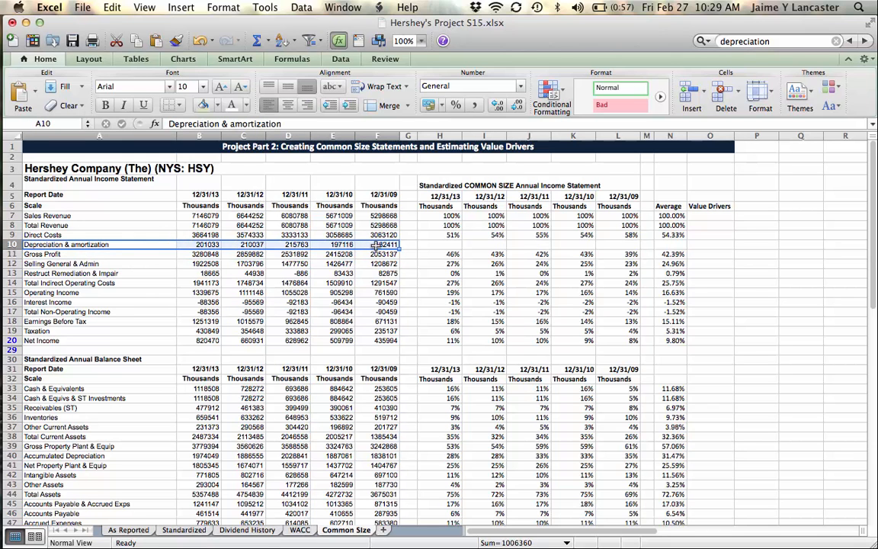
{"action": "left_click_drag", "start_coordinate": [440, 244], "coordinate": [625, 248]}
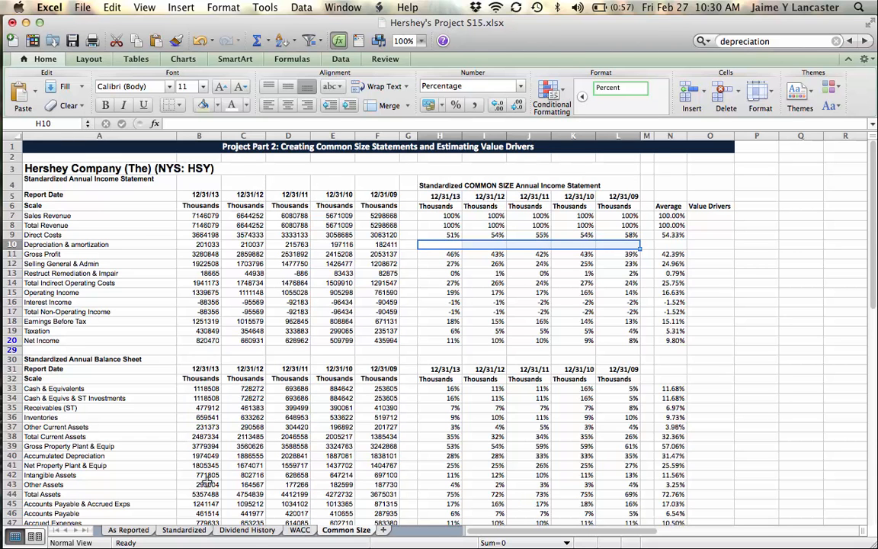
{"action": "mouse_move", "coordinate": [3, 304]}
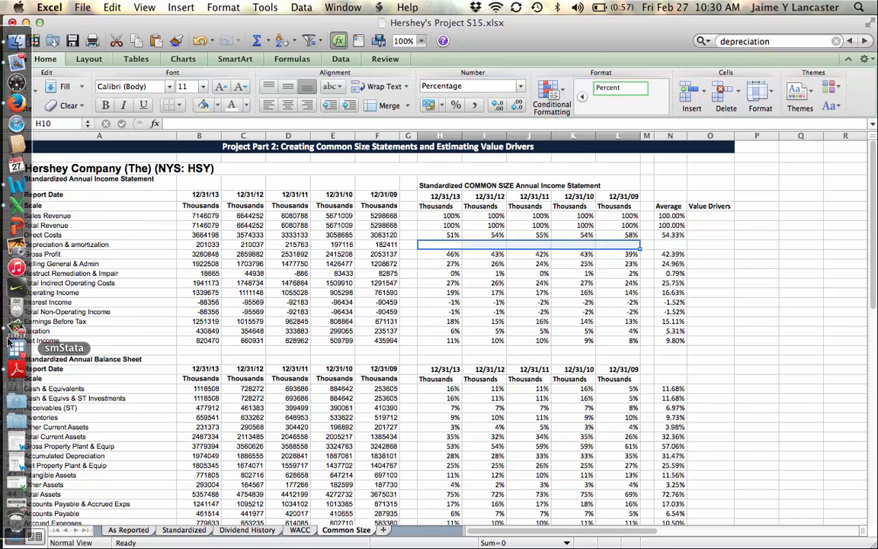
{"action": "left_click", "coordinate": [17, 333]}
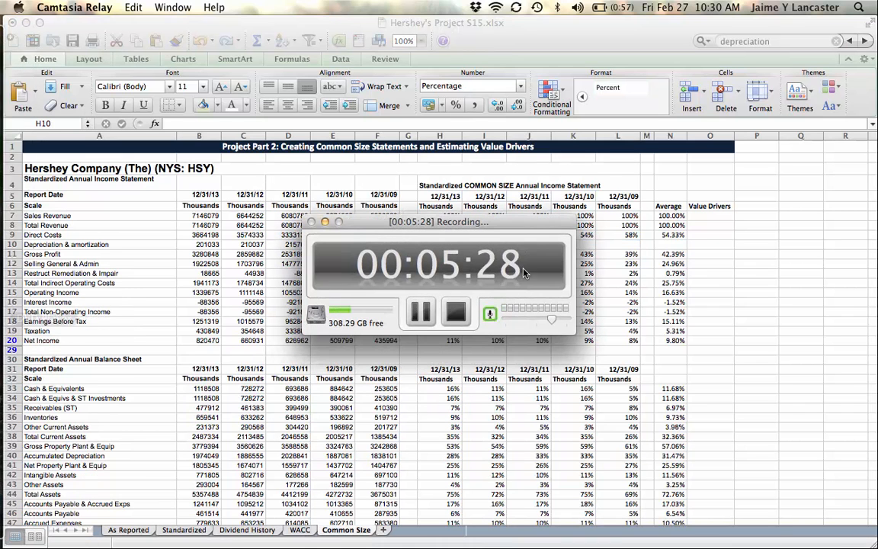